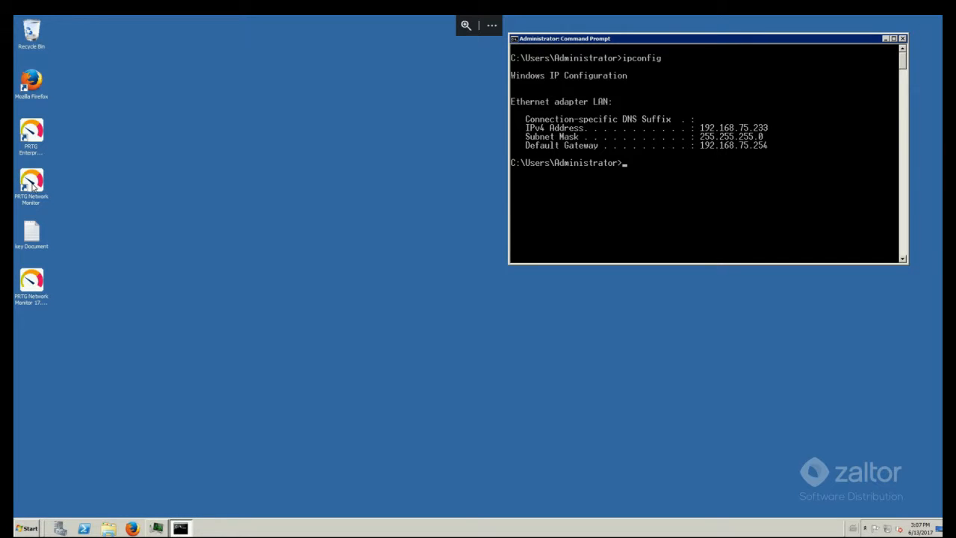
Step: Launch PRTG Network Monitor and sign in with the administrator password
left_click(33, 187)
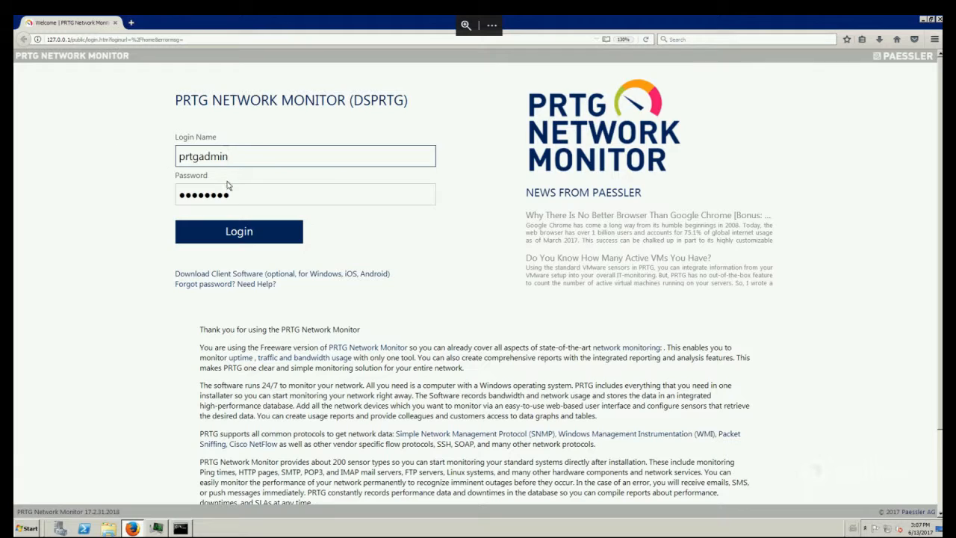
left_click(244, 199)
double_click(242, 196)
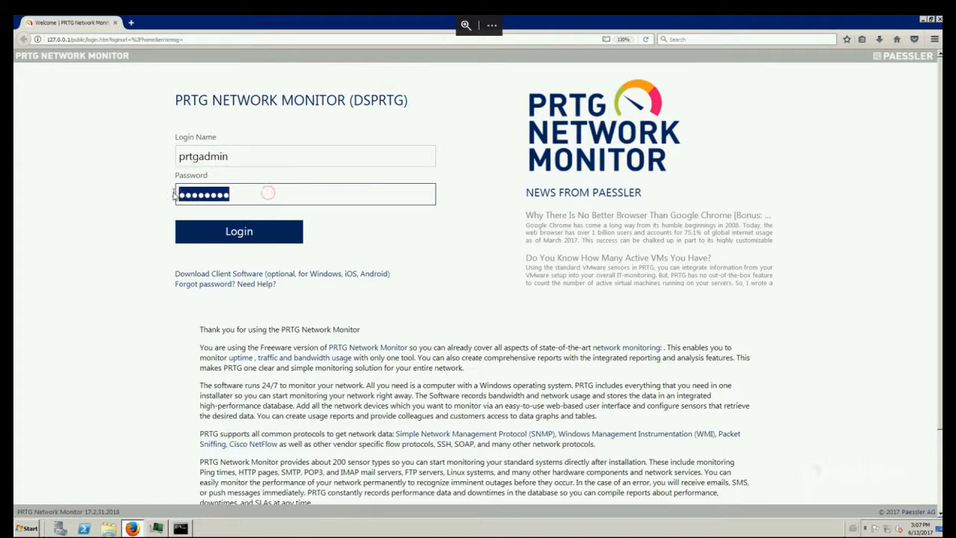
type("prtgadm")
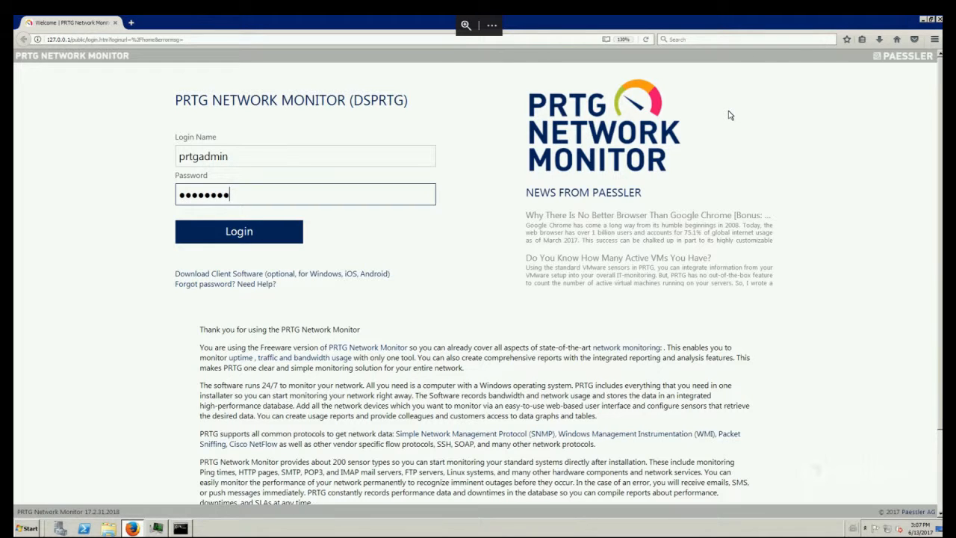
type("i")
key("Return")
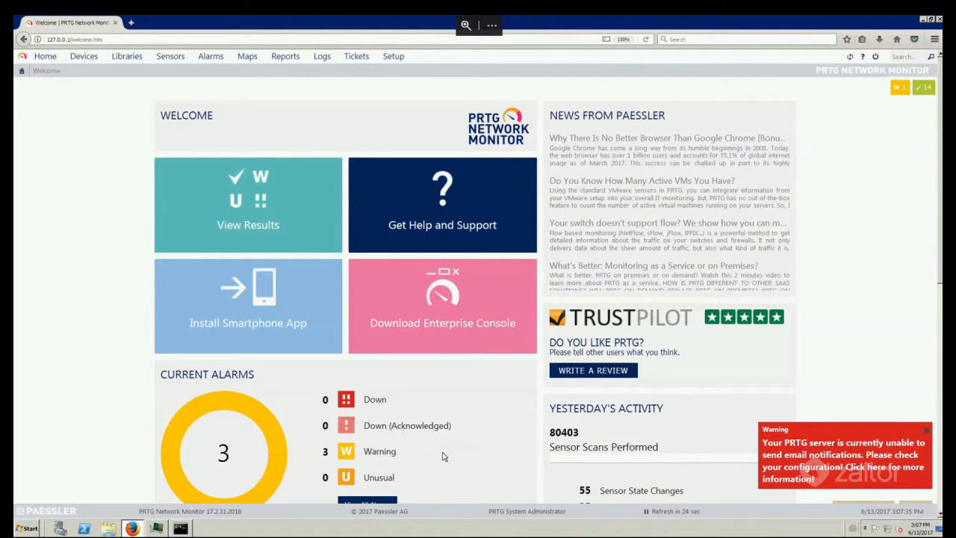
Step: Dismiss the email notification warning on the Welcome dashboard
scroll(829, 311, "down", 2)
scroll(829, 312, "down", 3)
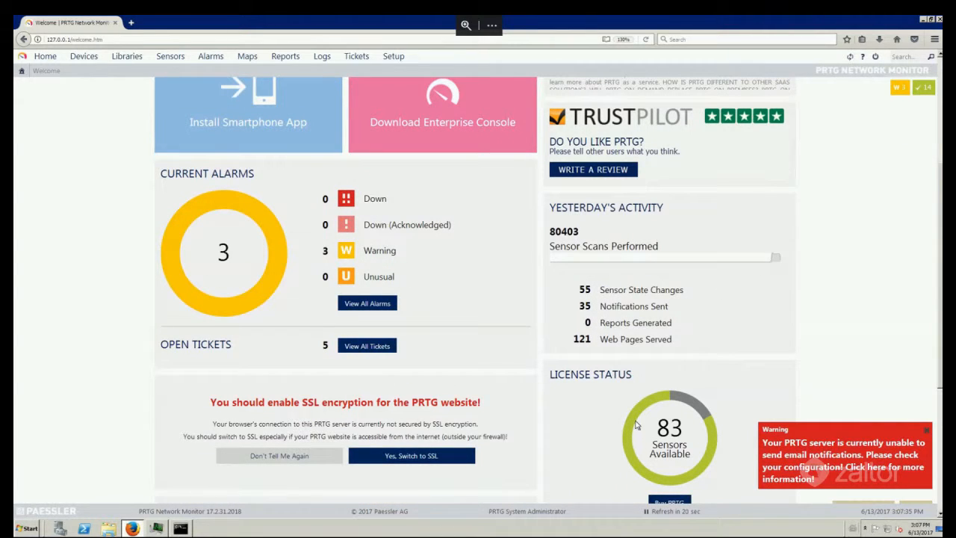
left_click(927, 433)
scroll(187, 301, "up", 1)
scroll(180, 306, "up", 3)
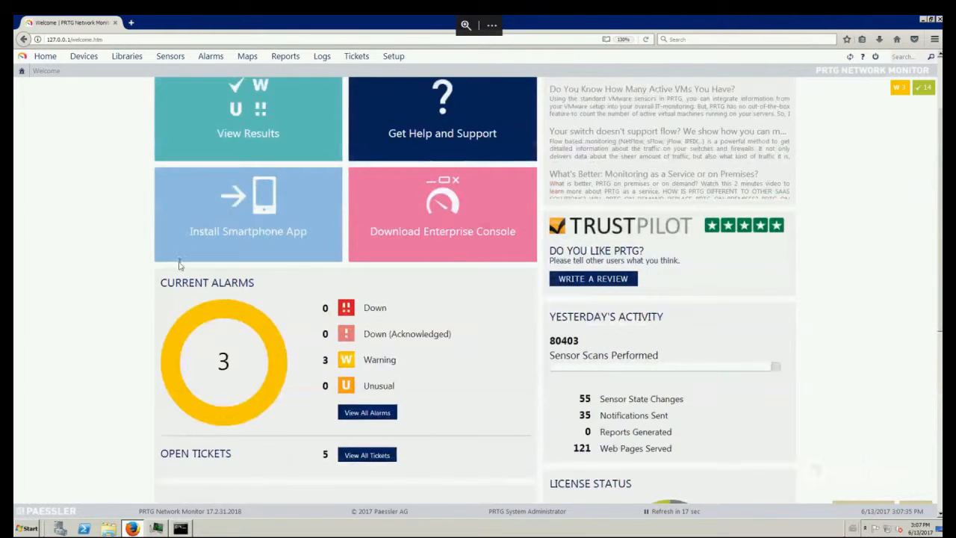
Step: List all Root group devices, then collapse and re-expand the Network Discovery group
left_click(88, 62)
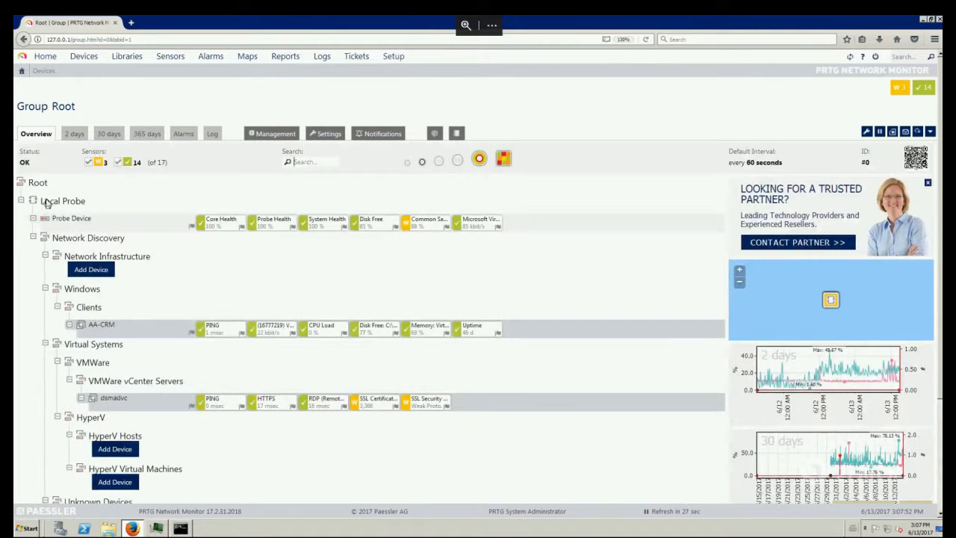
left_click(34, 238)
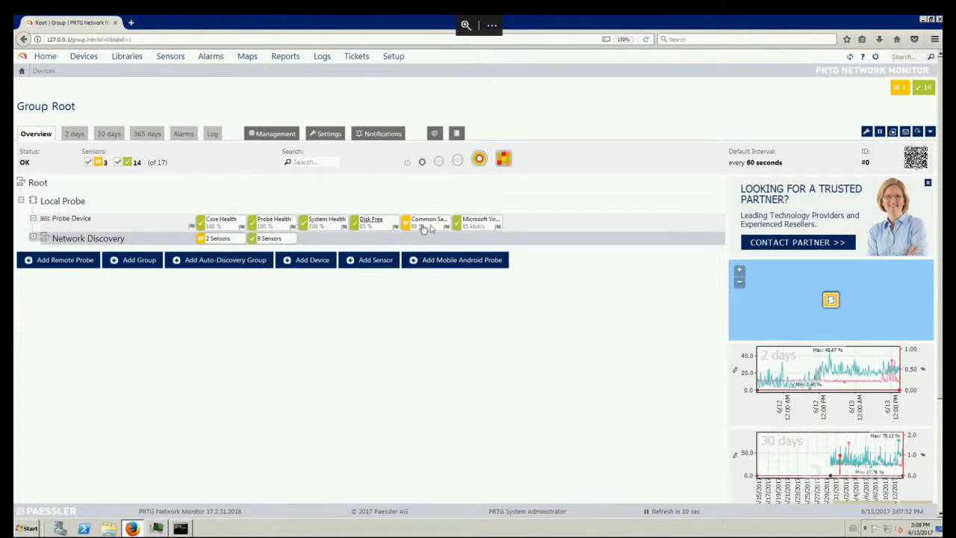
left_click(33, 238)
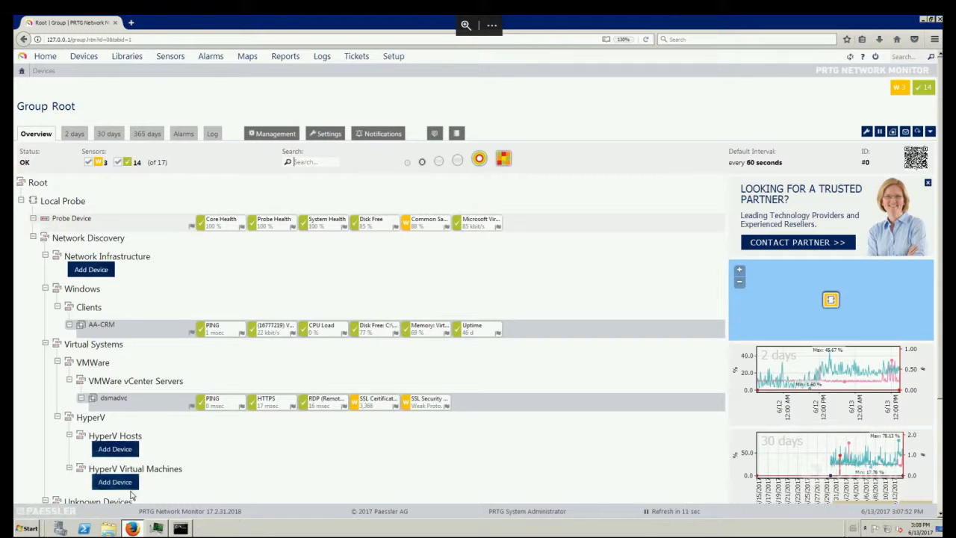
Step: Start adding a device under Network Infrastructure and look at the VyOS router's VM console
left_click(91, 270)
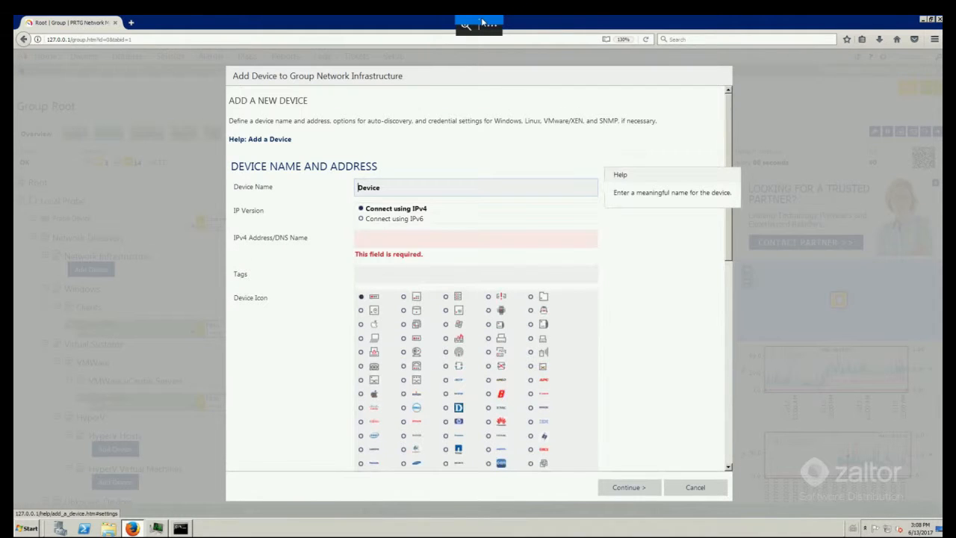
mouse_move(482, 22)
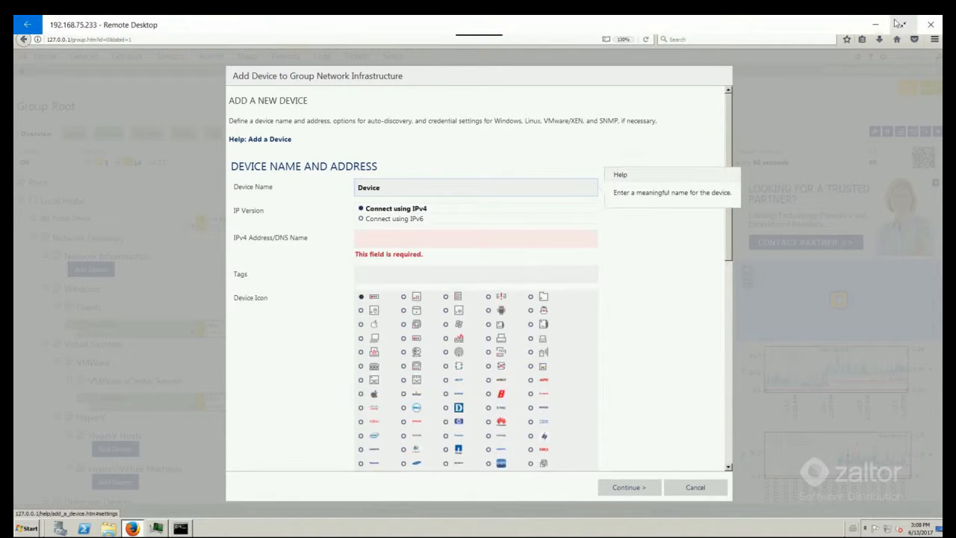
left_click(900, 26)
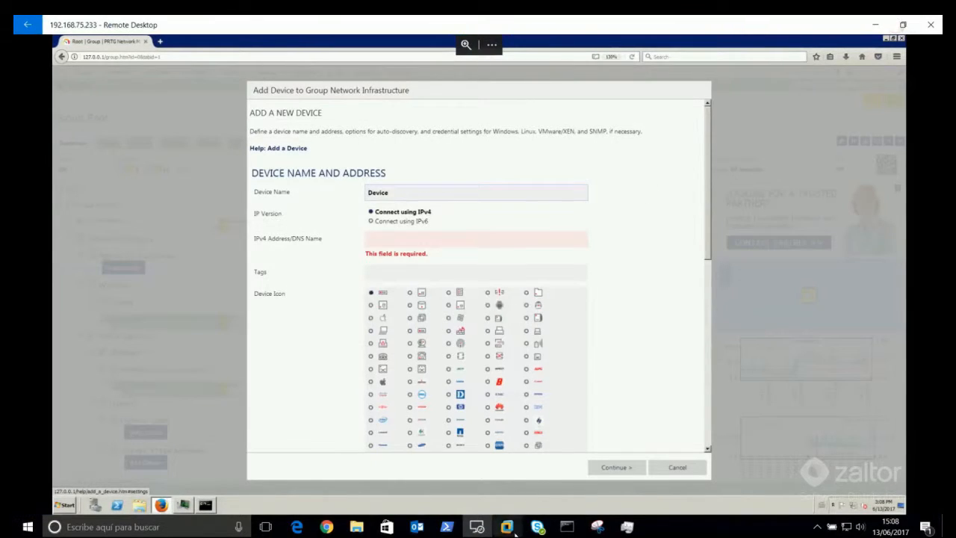
mouse_move(513, 532)
left_click(512, 472)
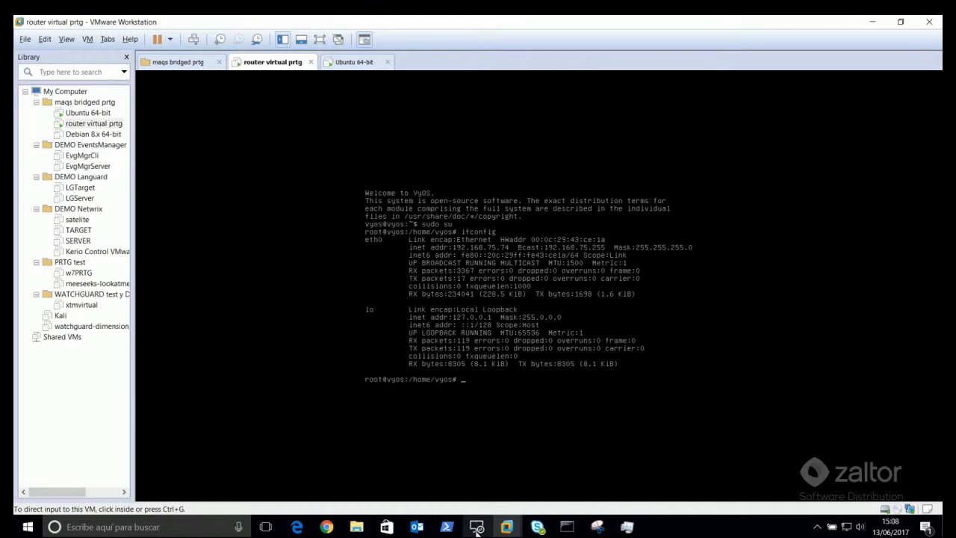
mouse_move(476, 527)
left_click(514, 437)
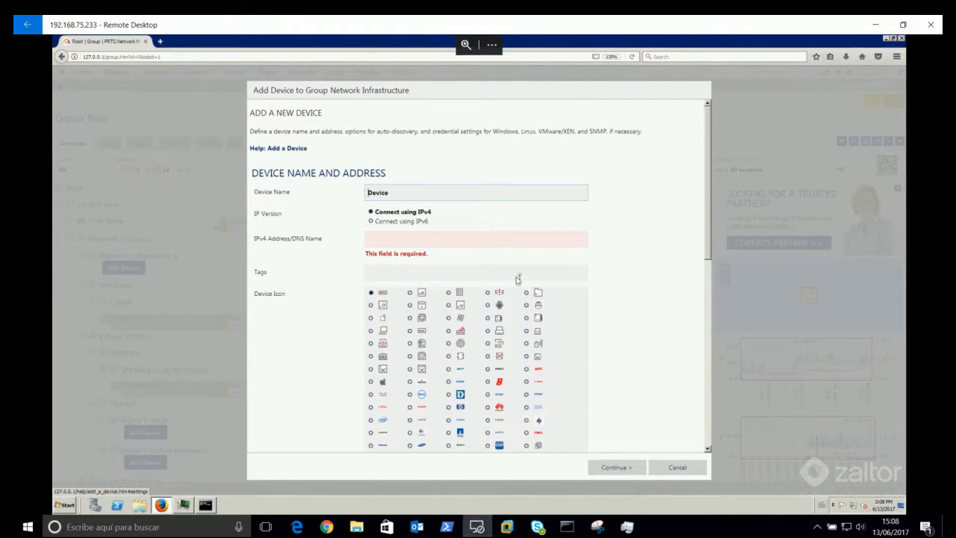
Step: Create device Router Vyos at 192.168.75.74 with a router icon
left_click(403, 192)
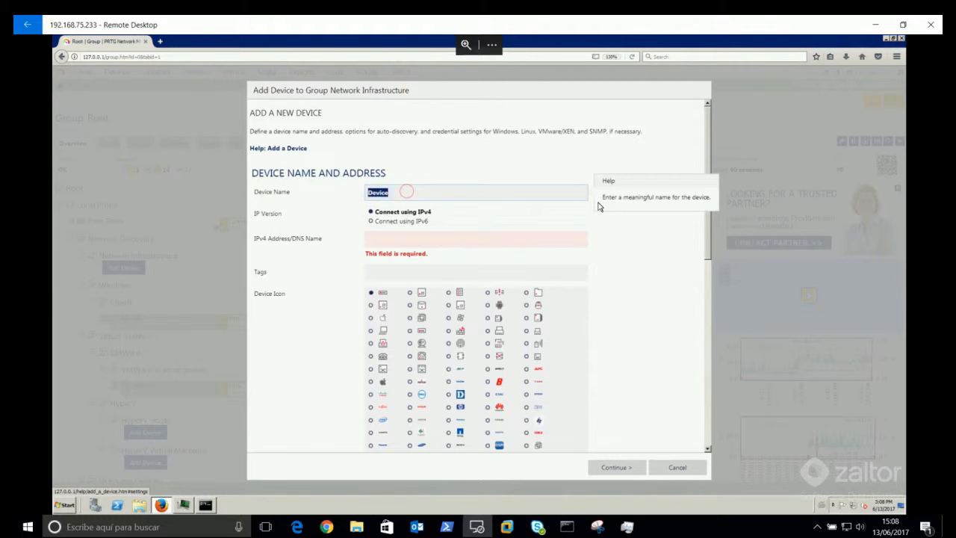
type("Router Vyos")
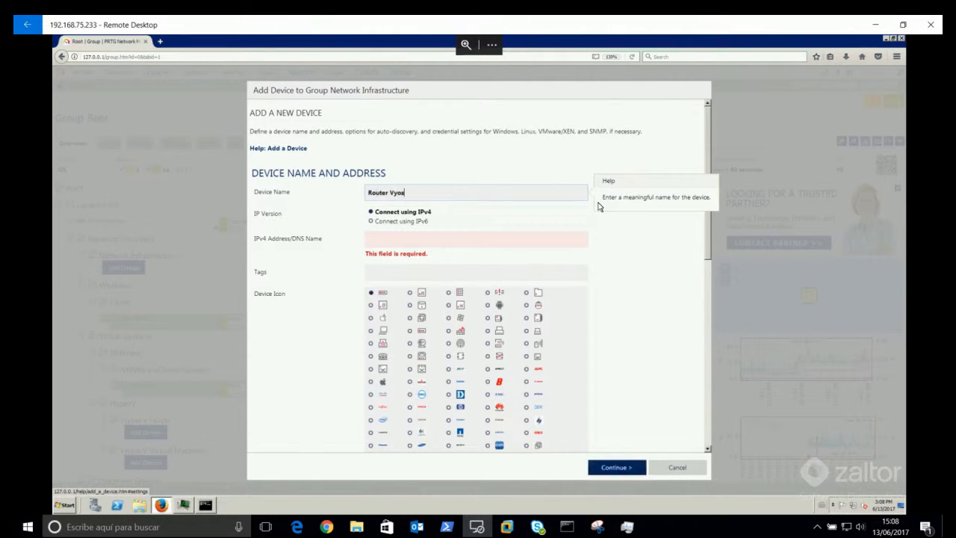
left_click(489, 246)
type("192.168.75.74")
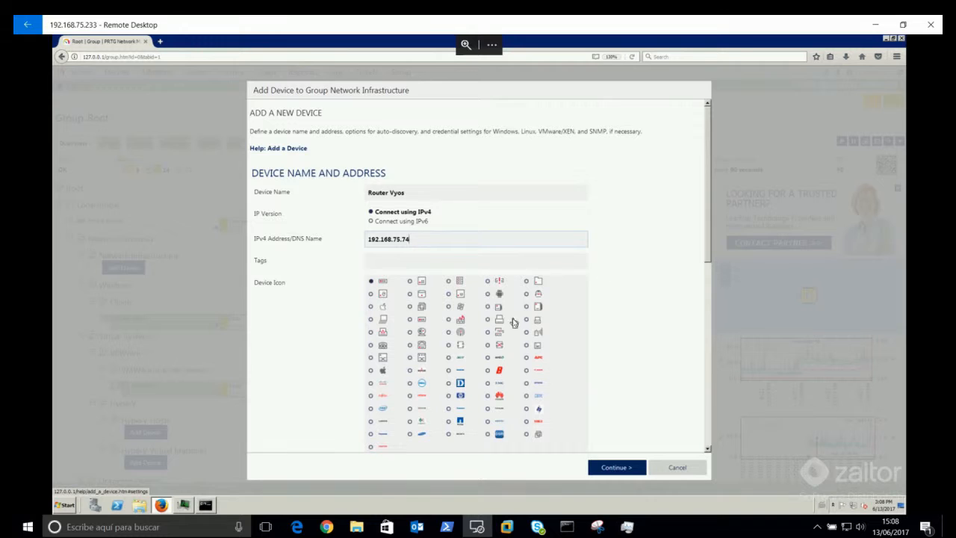
left_click(417, 324)
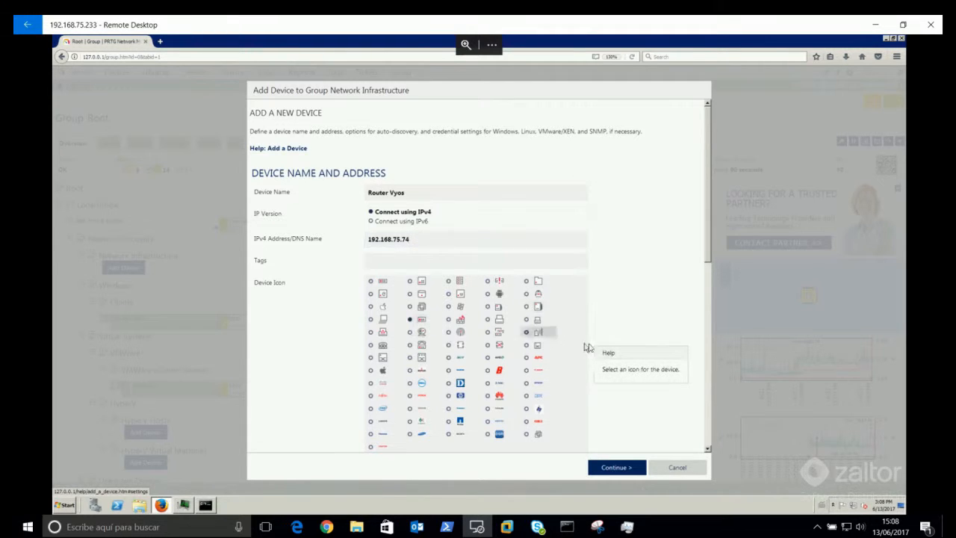
left_click(620, 469)
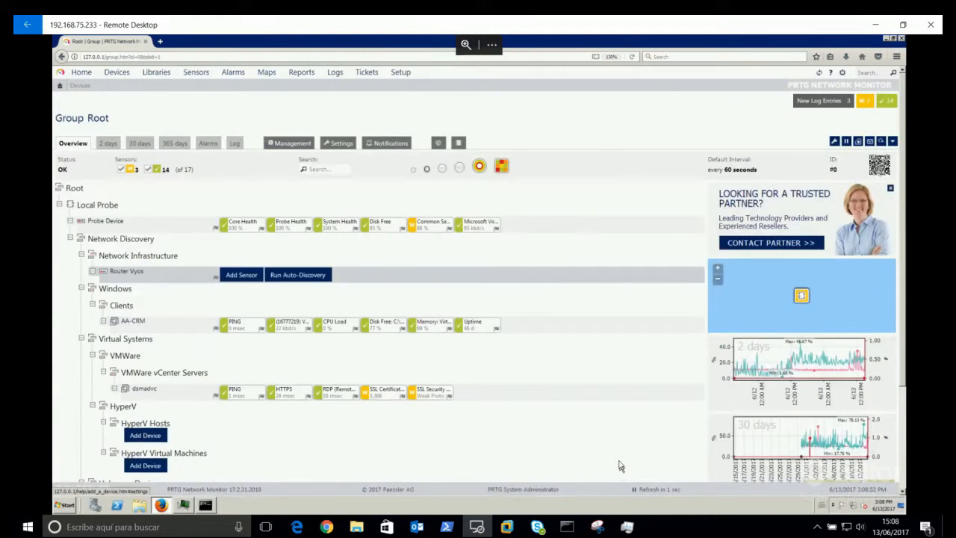
Step: Add a Ping sensor with default settings to Router Vyos using the Ping technology filter
left_click(236, 276)
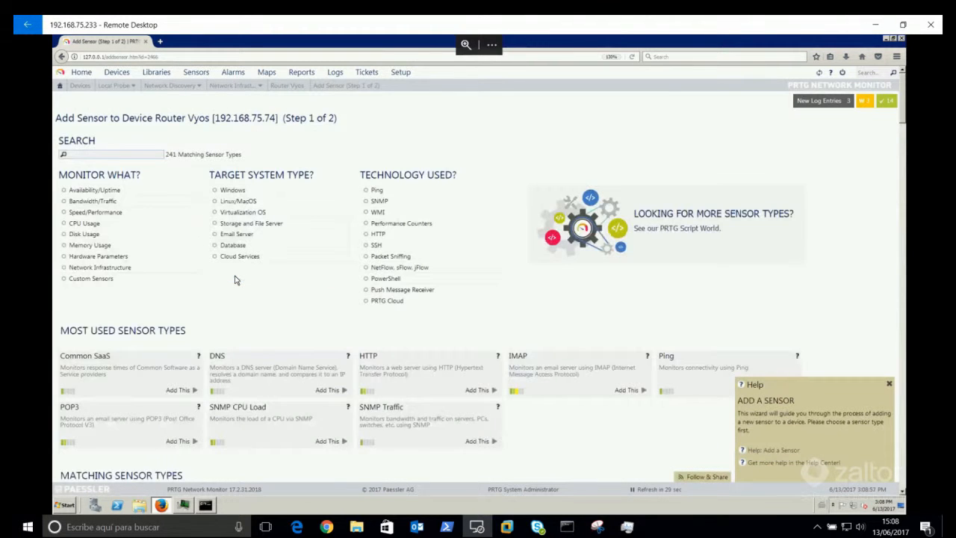
left_click(377, 190)
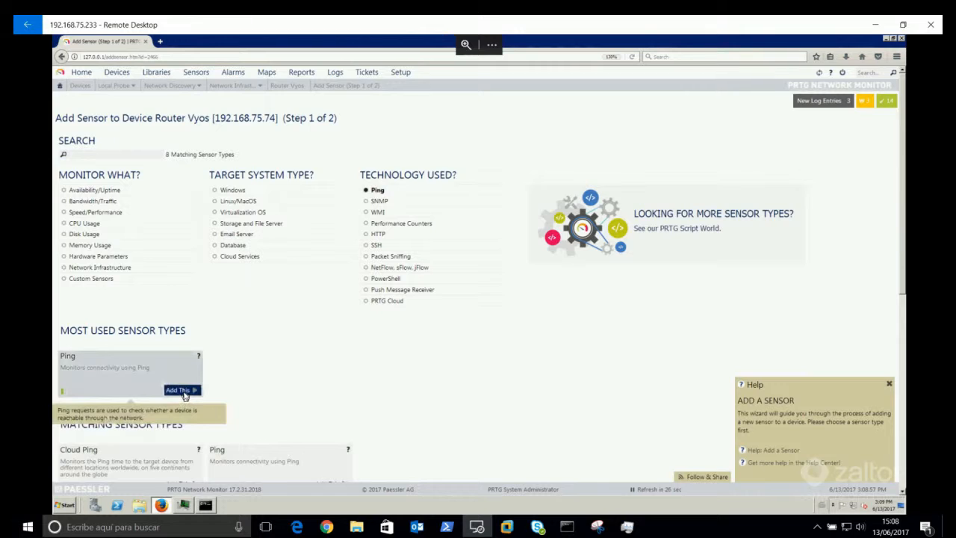
left_click(183, 391)
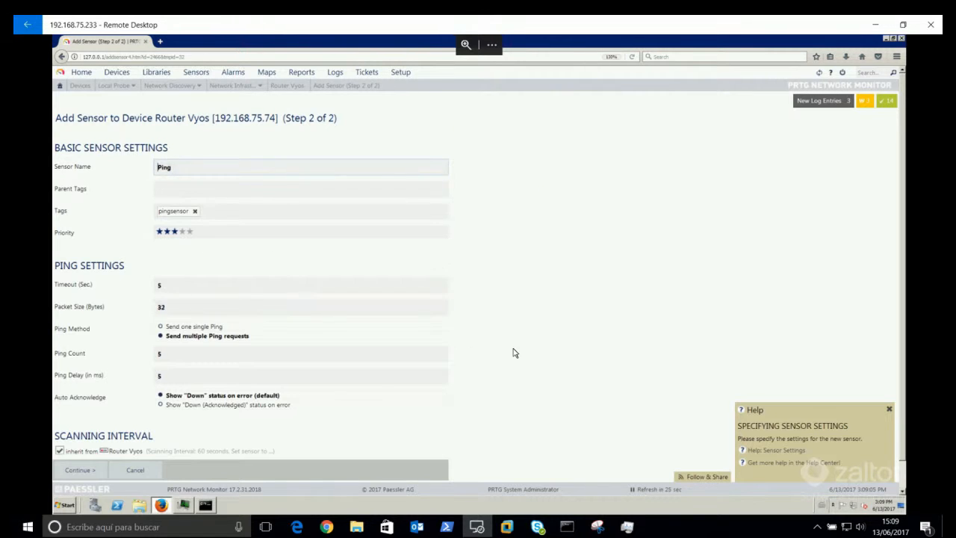
scroll(493, 359, "down", 1)
left_click(82, 448)
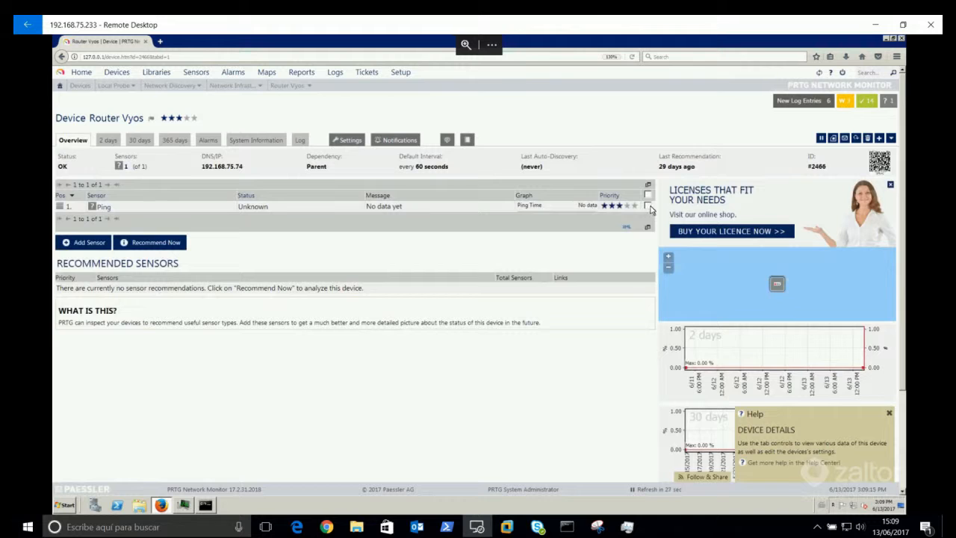
Step: Run an immediate check on the Ping sensor and refresh its status
left_click(648, 207)
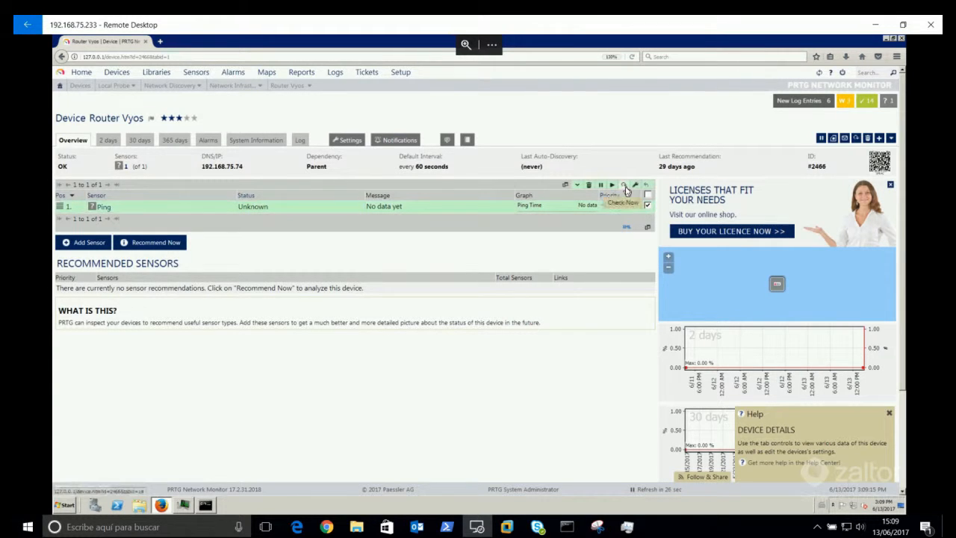
left_click(624, 187)
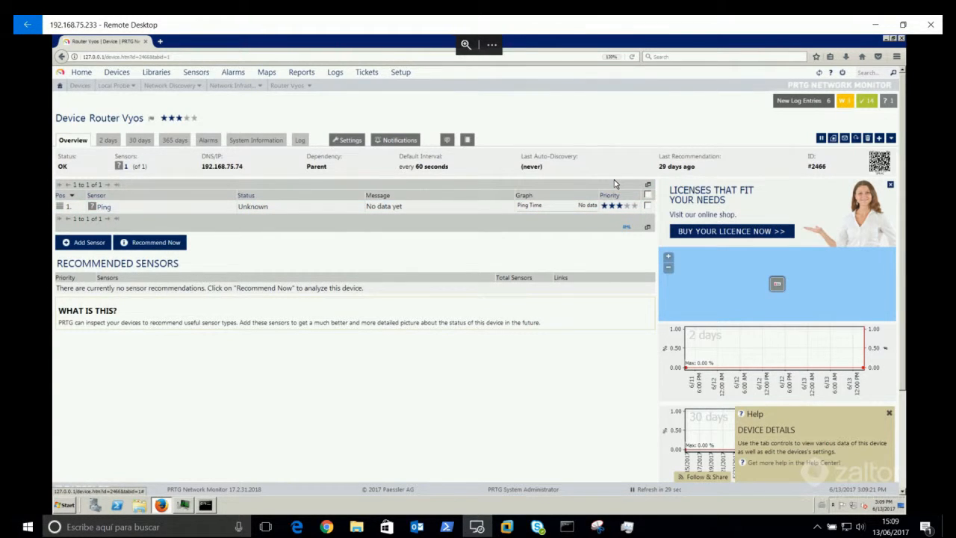
left_click(856, 139)
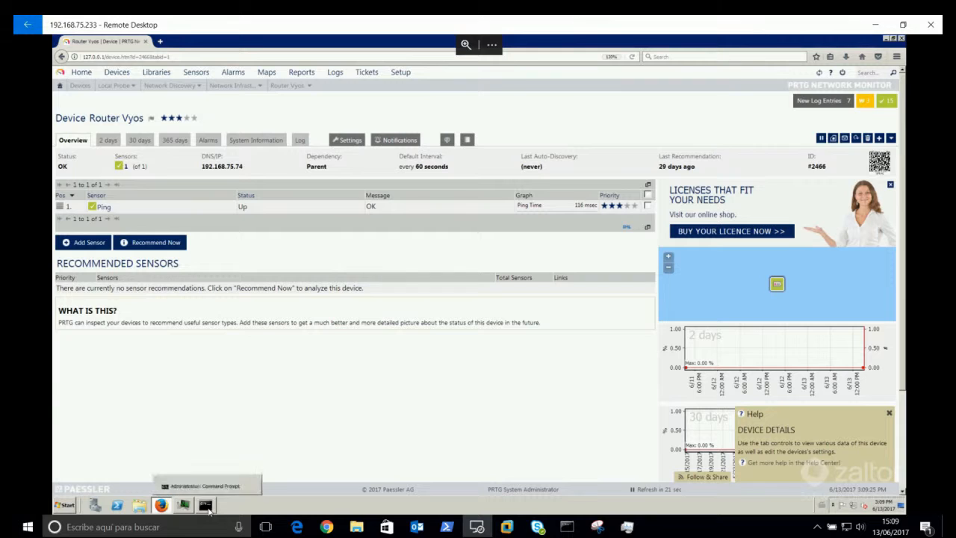
Step: Ping 192.168.75.74 from the command window to confirm the router responds
left_click(207, 507)
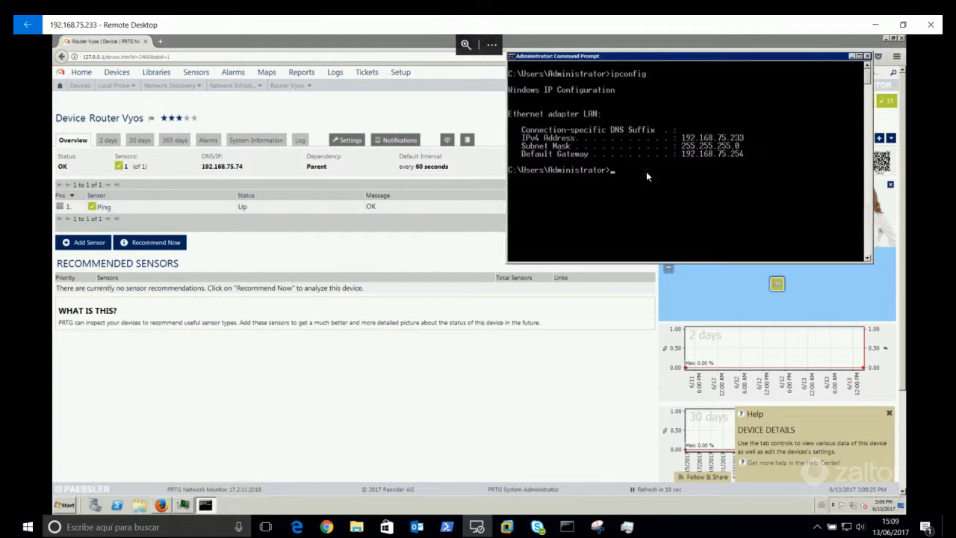
type("ping 192.168.75.74")
key("Return")
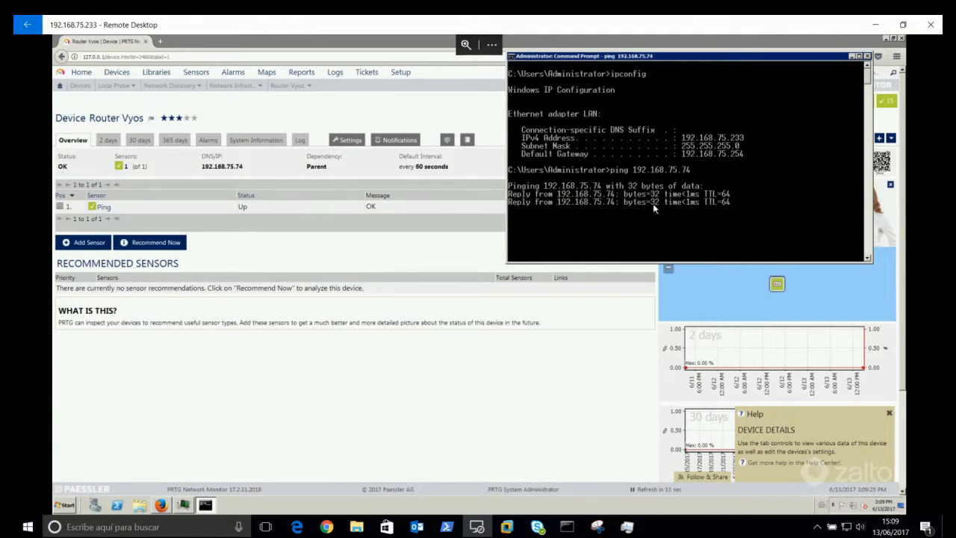
left_click(853, 56)
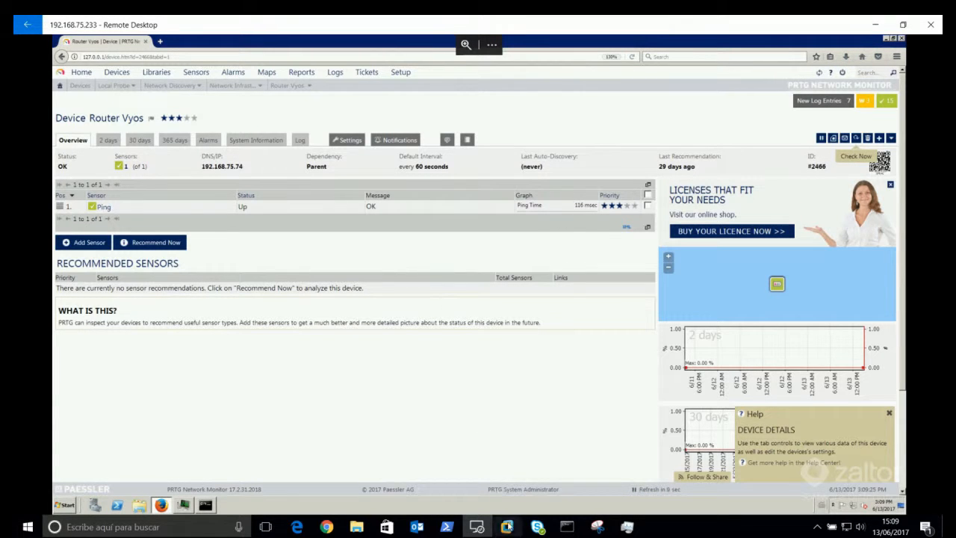
left_click(512, 532)
Step: In the VyOS console, enter configuration mode and display the SNMP service settings
left_click(522, 448)
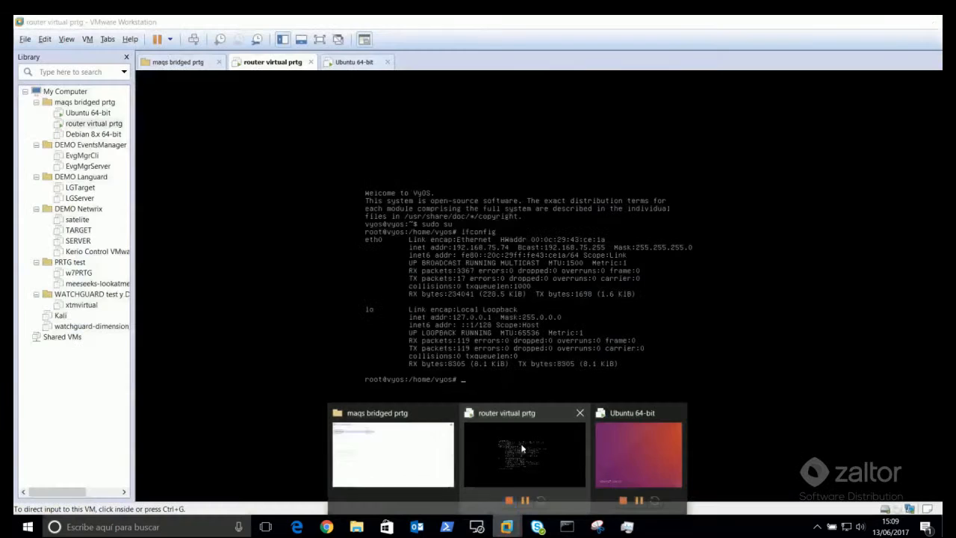
left_click(548, 359)
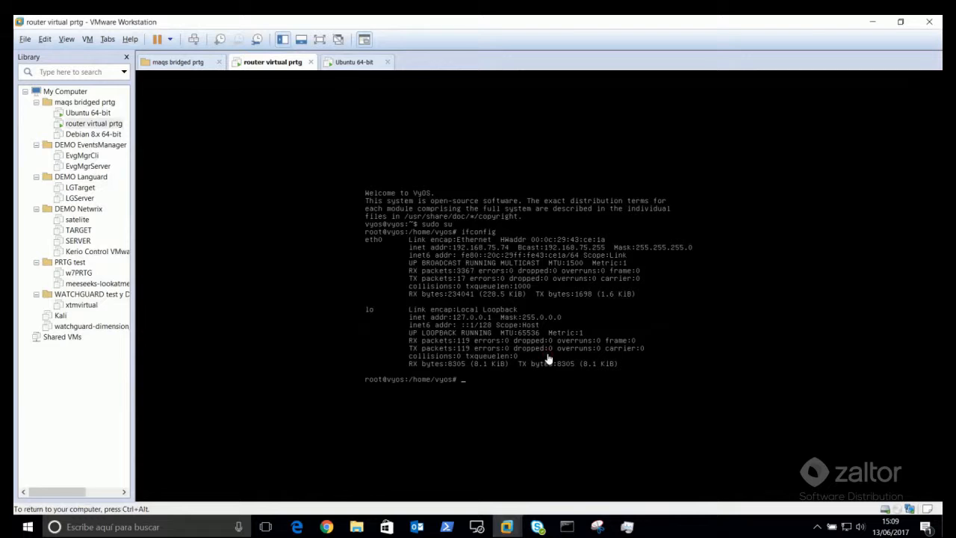
key("Return")
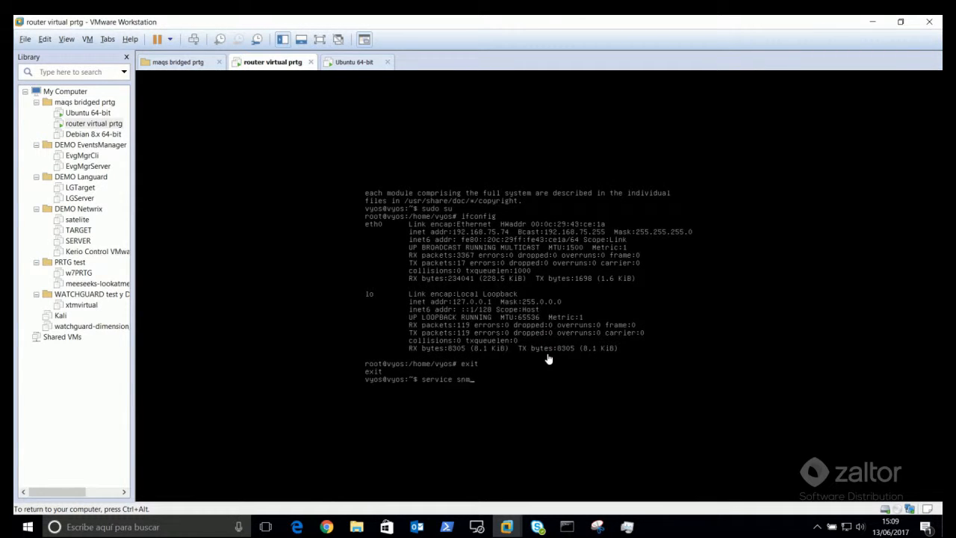
key("BackSpace")
key("BackSpace")
key("BackSpace")
key("BackSpace")
key("BackSpace")
key("BackSpace")
key("BackSpace")
key("Return")
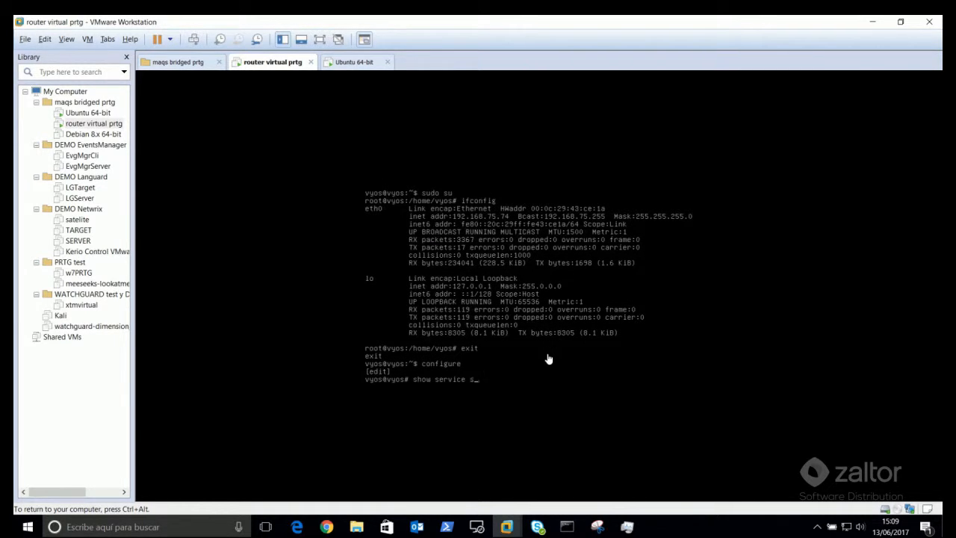
key("Return")
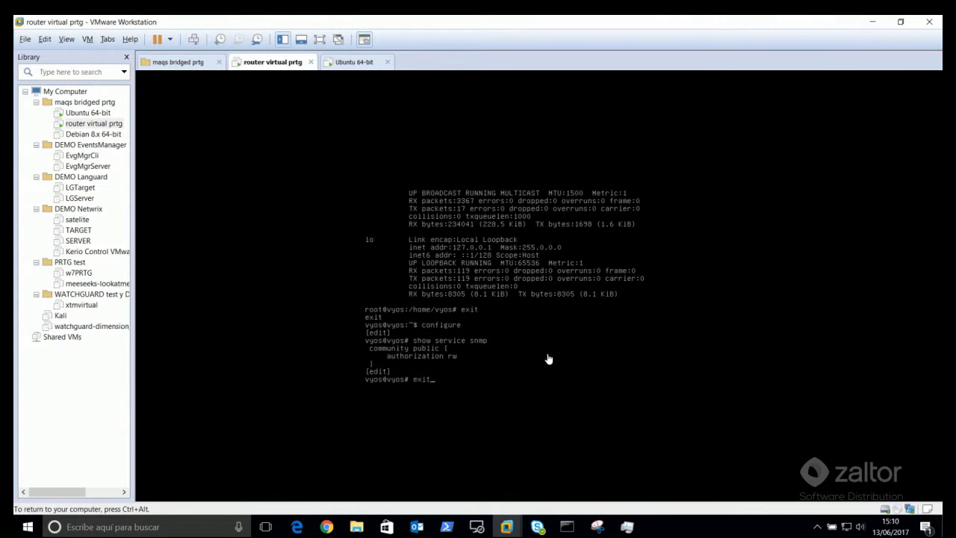
Step: Exit configuration mode and release the VM to return to the PRTG Remote Desktop session
type("exit")
key("Return")
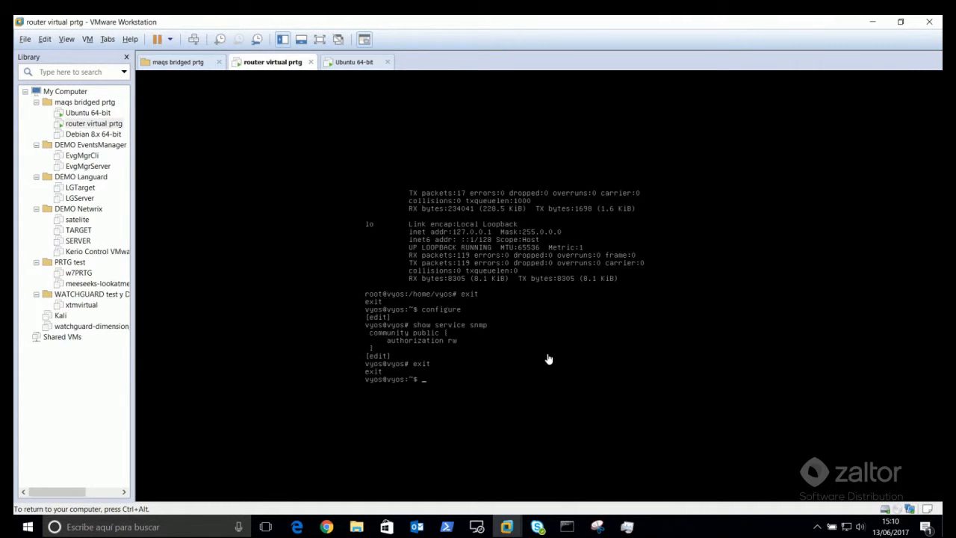
key("ctrl+alt")
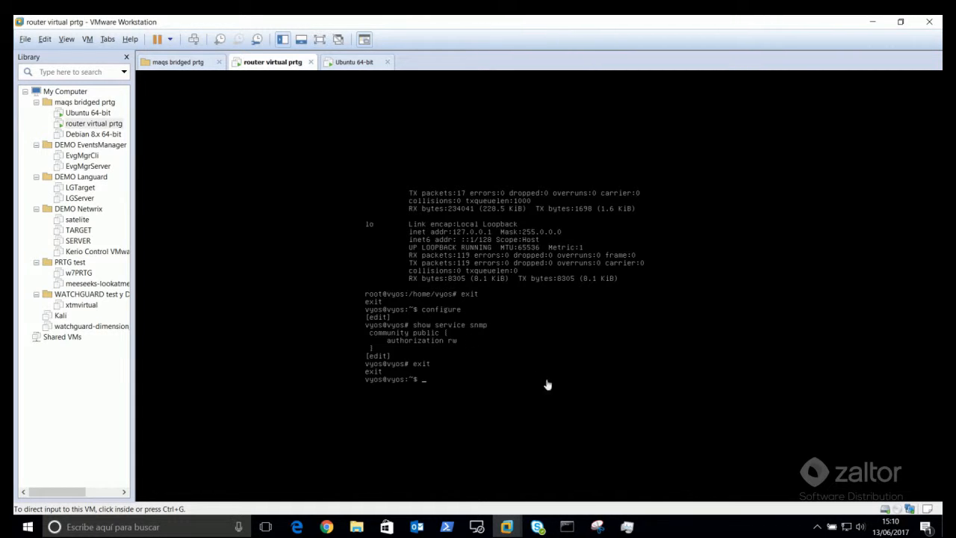
left_click(476, 526)
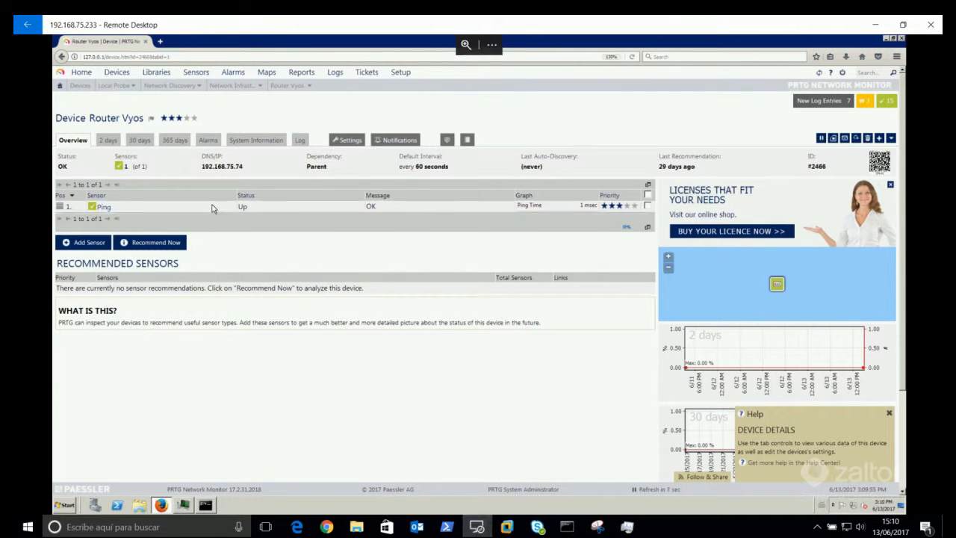
left_click(115, 73)
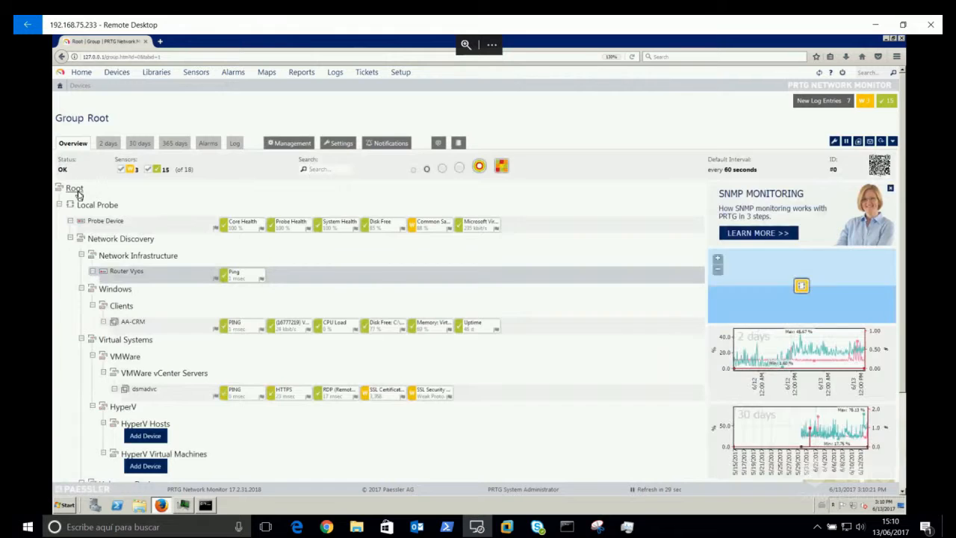
left_click(75, 188)
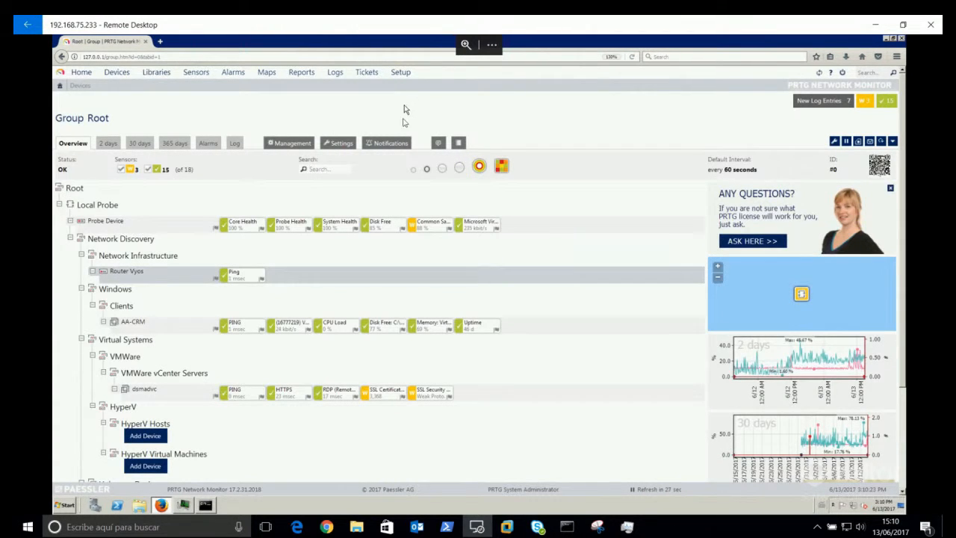
left_click(337, 147)
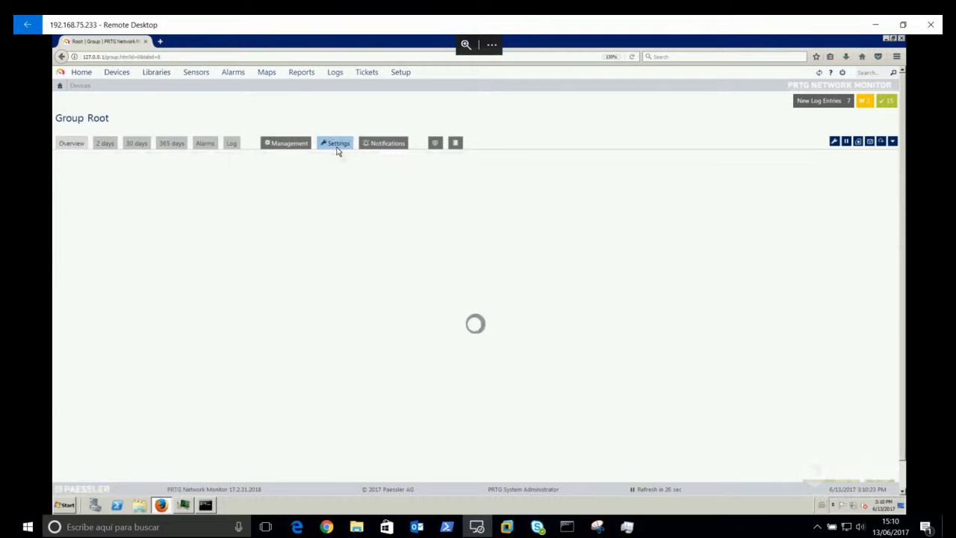
scroll(511, 270, "down", 3)
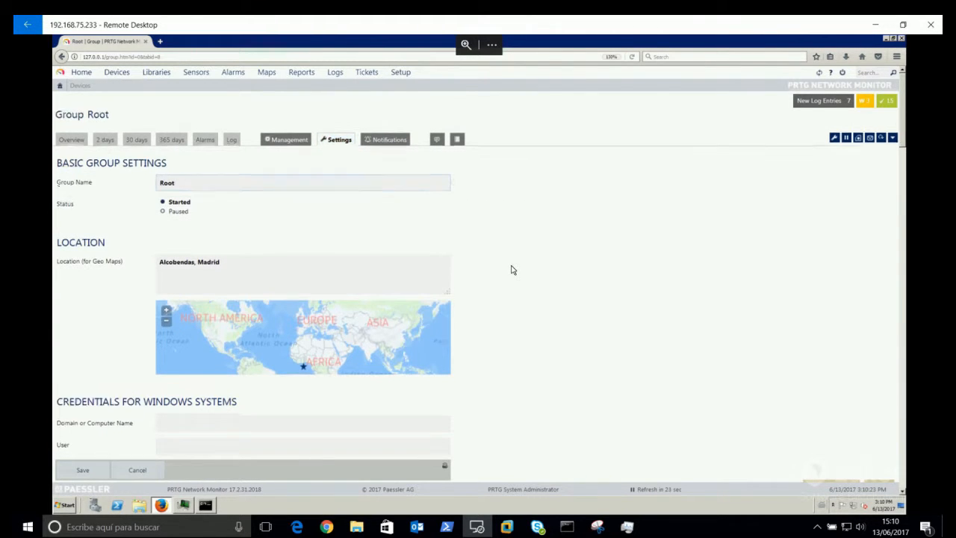
scroll(512, 270, "down", 3)
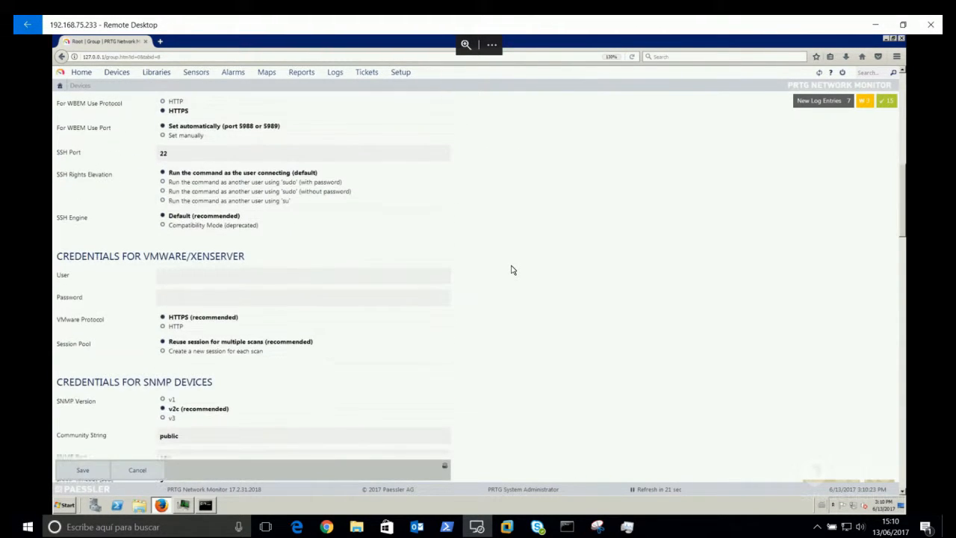
scroll(512, 270, "down", 1)
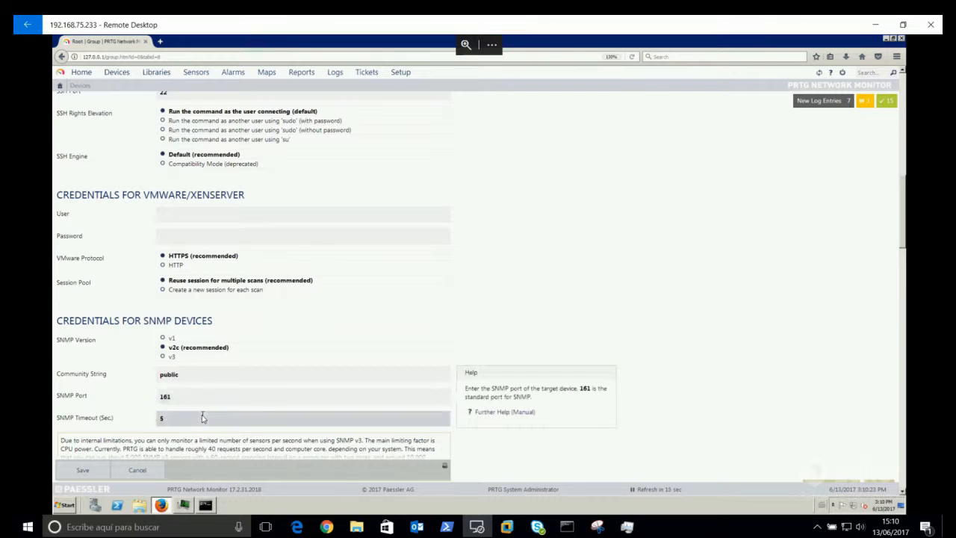
left_click(138, 470)
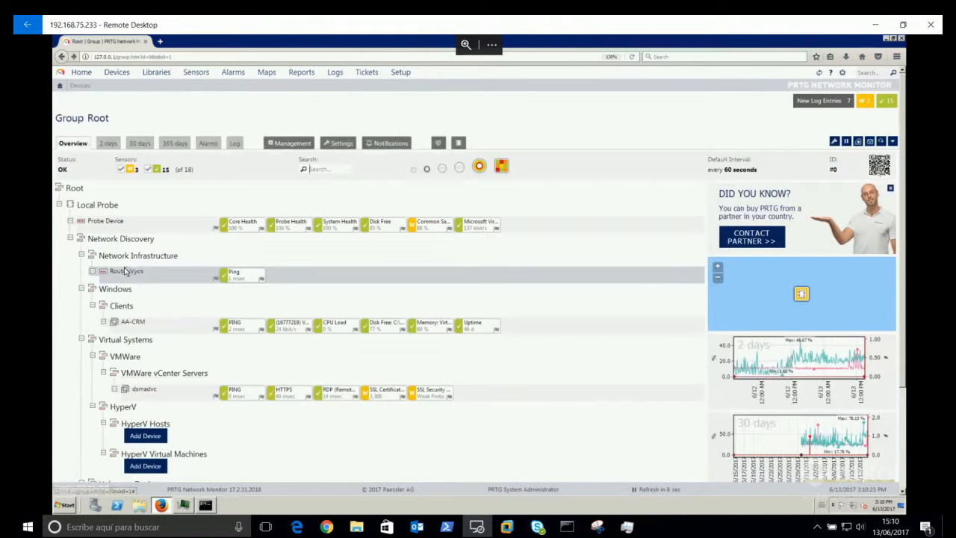
Step: Add an SNMP CPU Load sensor to Router Vyos with default settings
left_click(124, 274)
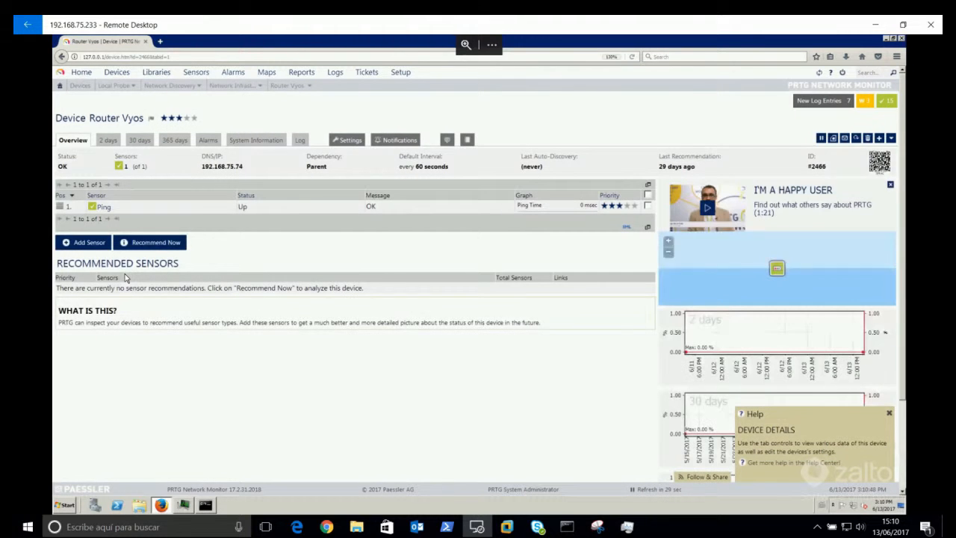
left_click(79, 249)
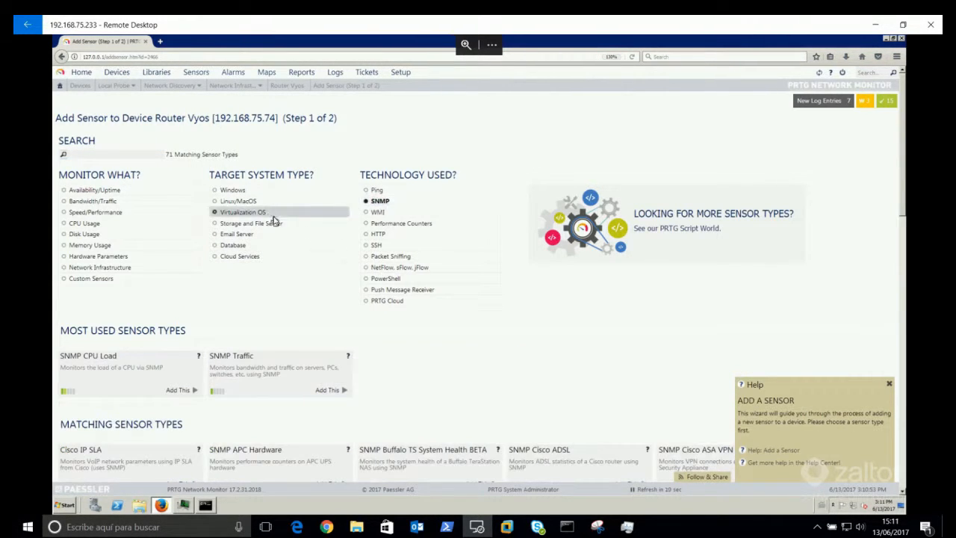
left_click(232, 245)
scroll(503, 354, "down", 2)
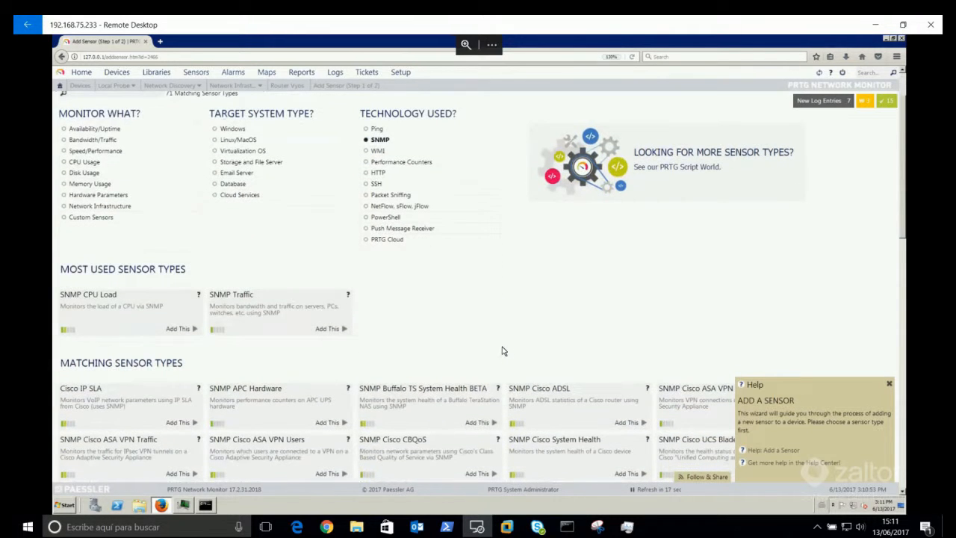
left_click(178, 328)
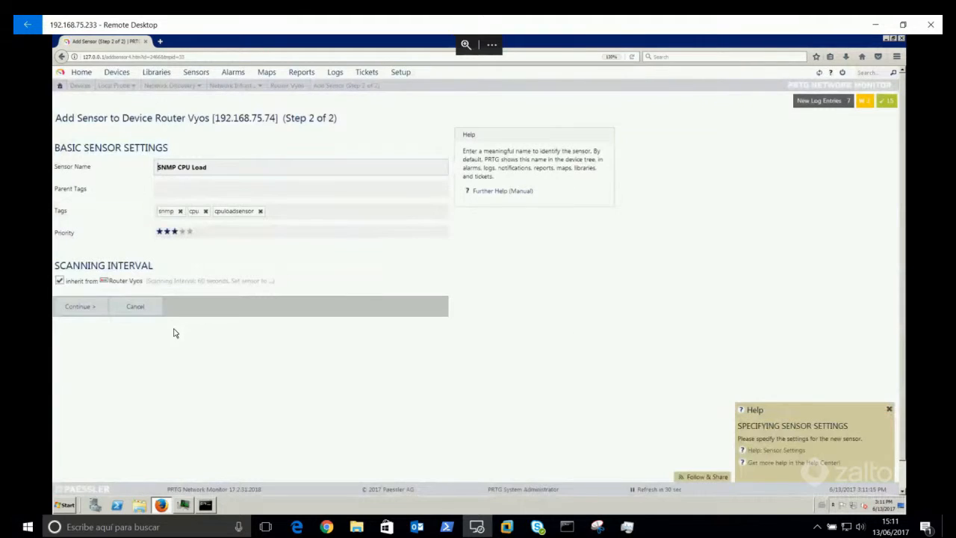
left_click(83, 308)
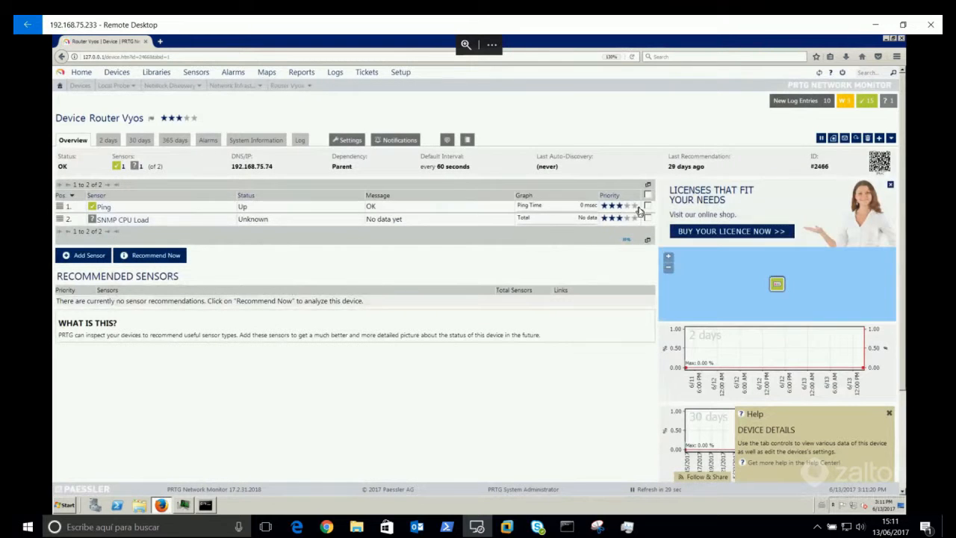
Step: Run an immediate check so the CPU Load sensor reports Up at 1% load
left_click(647, 217)
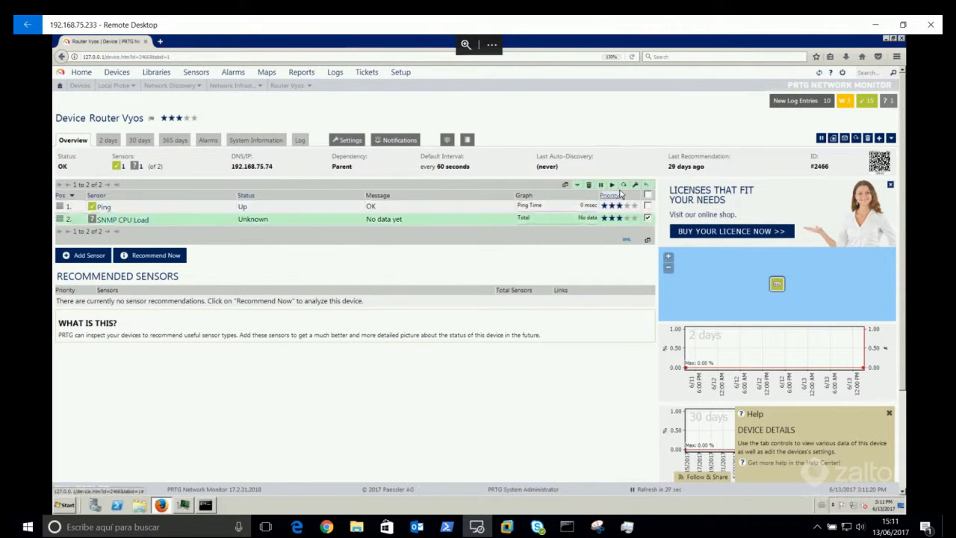
left_click(622, 186)
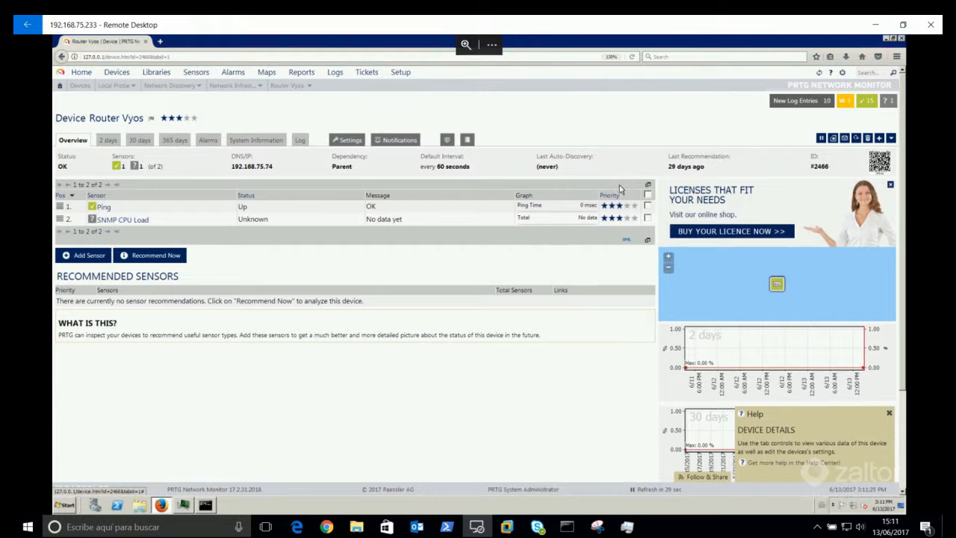
left_click(856, 140)
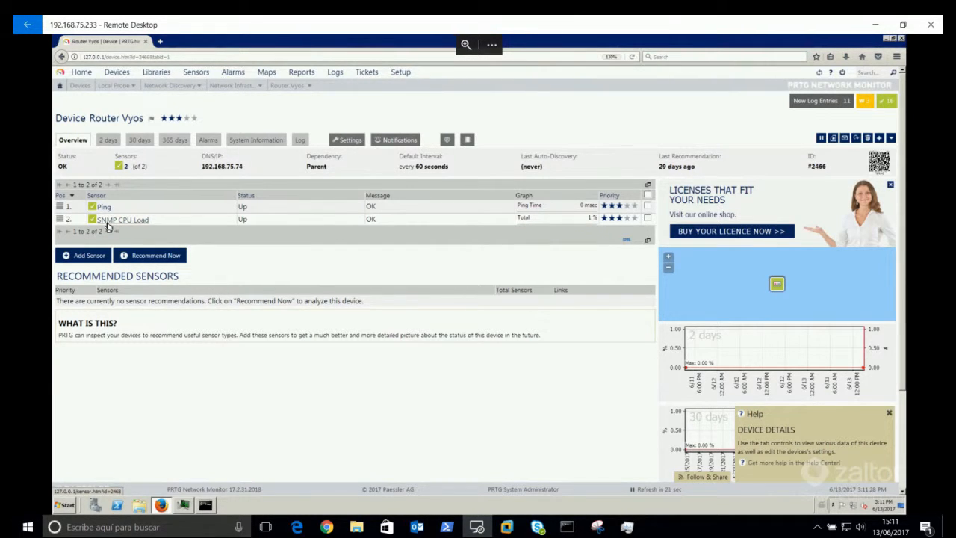
Step: Add an SNMP Traffic sensor on Router Vyos monitoring the eth0 interface
left_click(84, 256)
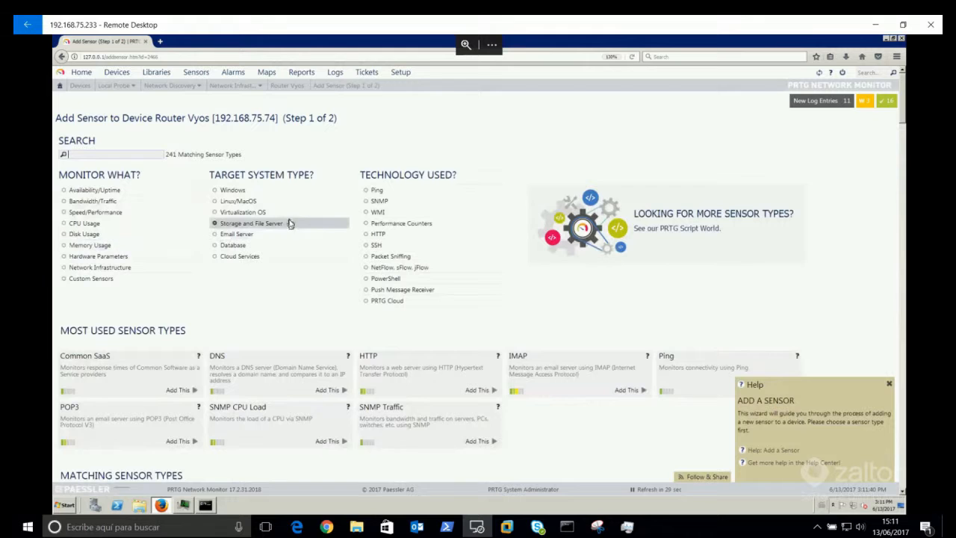
left_click(381, 201)
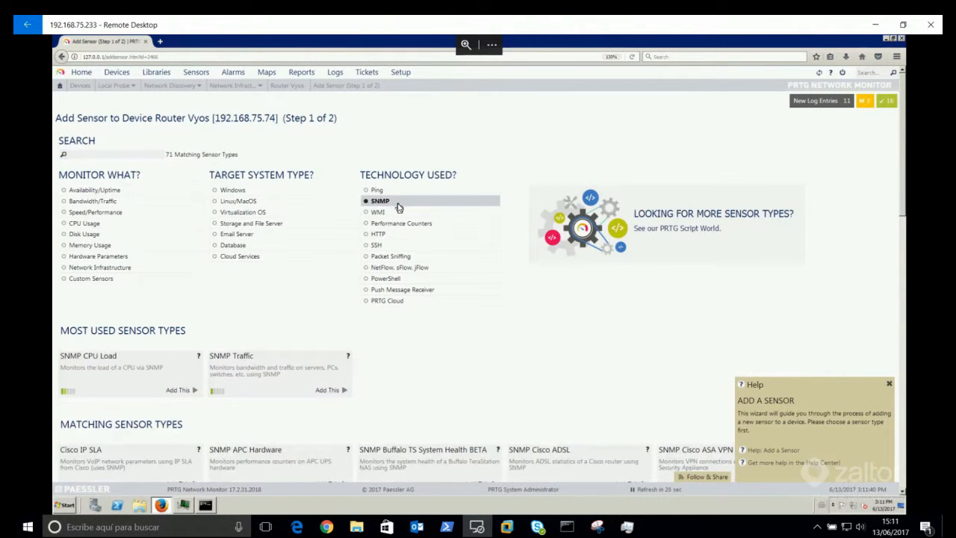
left_click(322, 390)
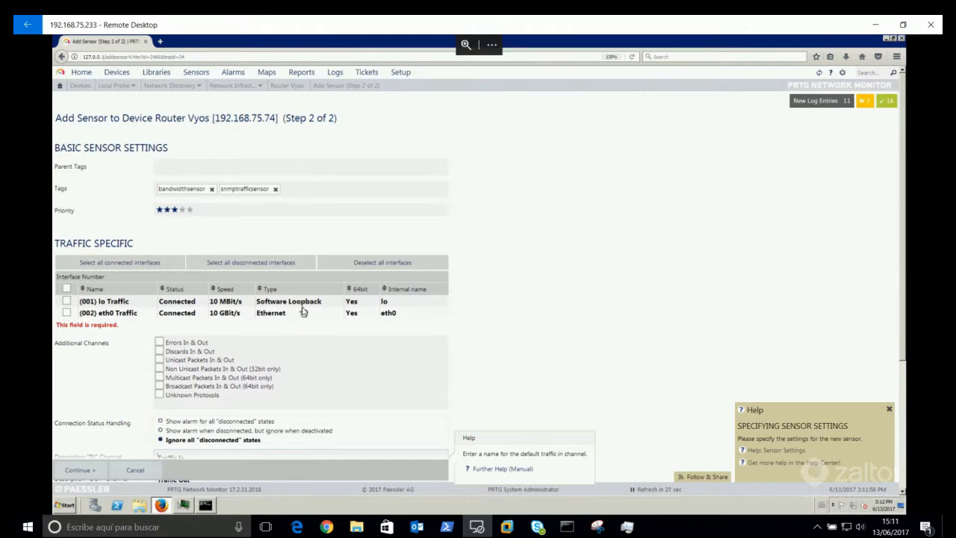
left_click(66, 313)
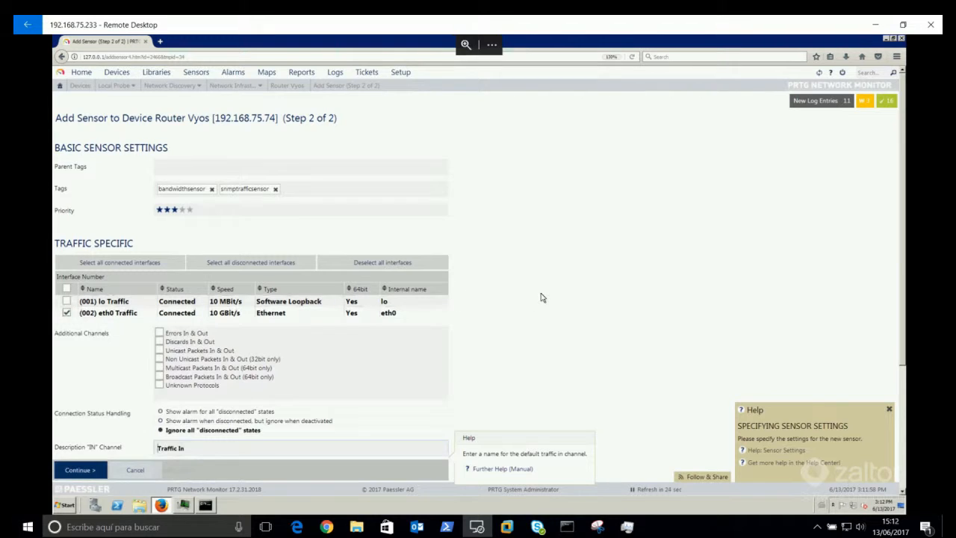
scroll(542, 297, "down", 2)
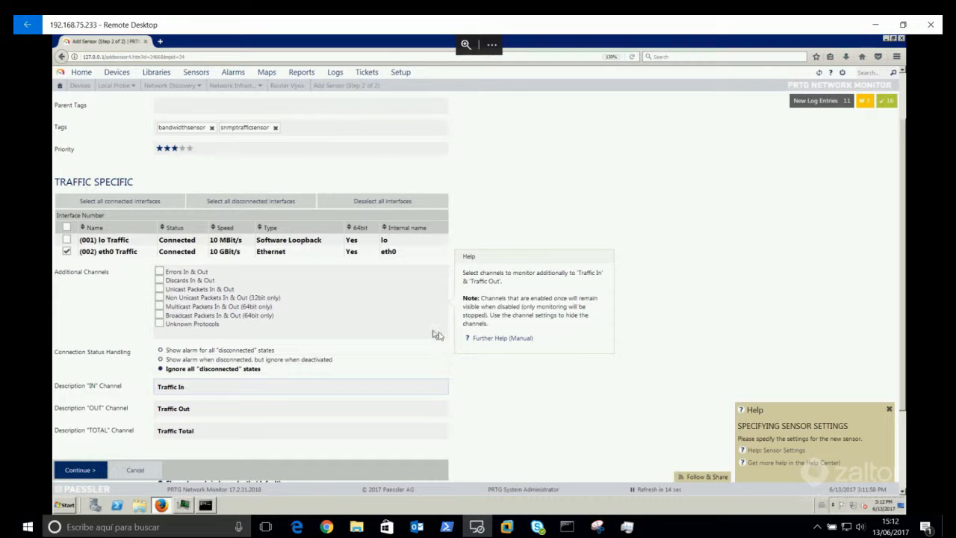
left_click(75, 474)
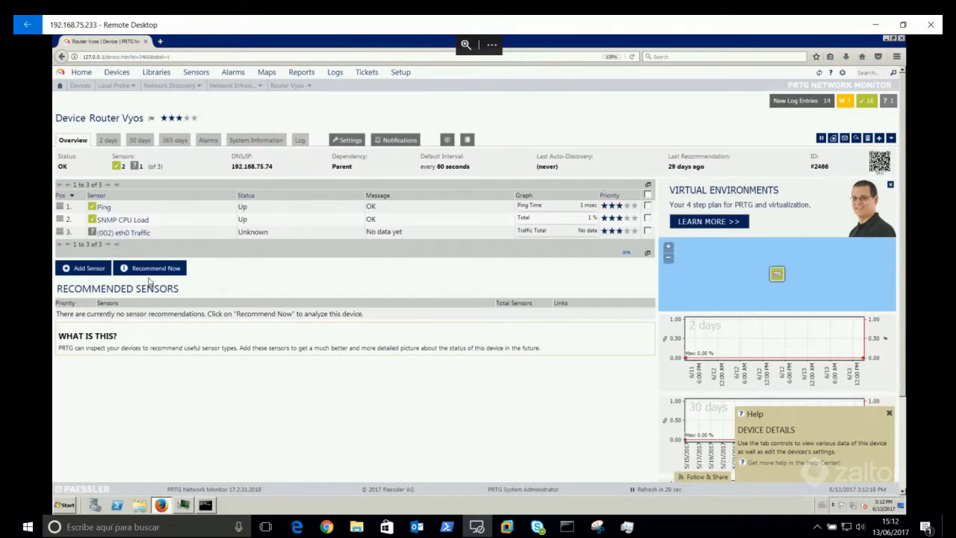
Step: Check the eth0 Traffic sensor now, review its in/out gauges, and return to Router Vyos
left_click(647, 232)
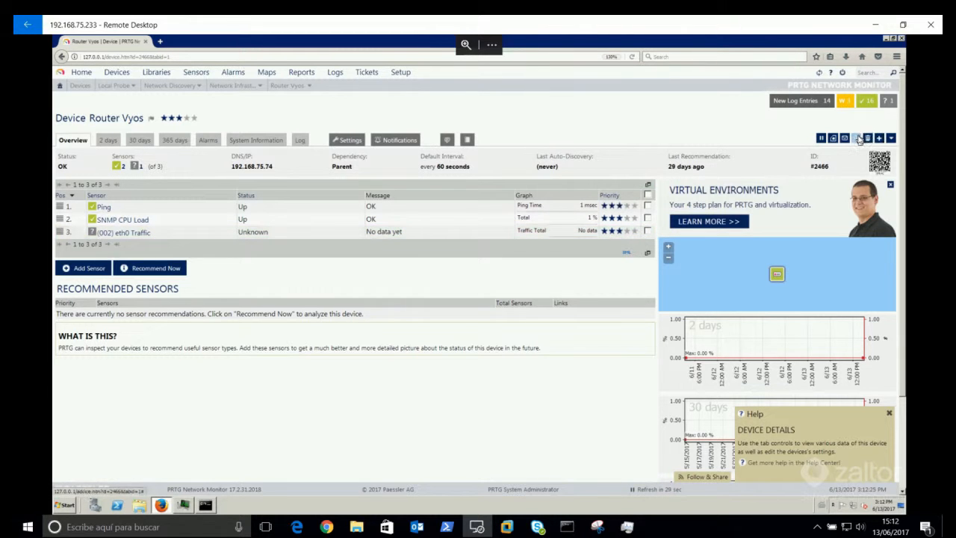
left_click(857, 138)
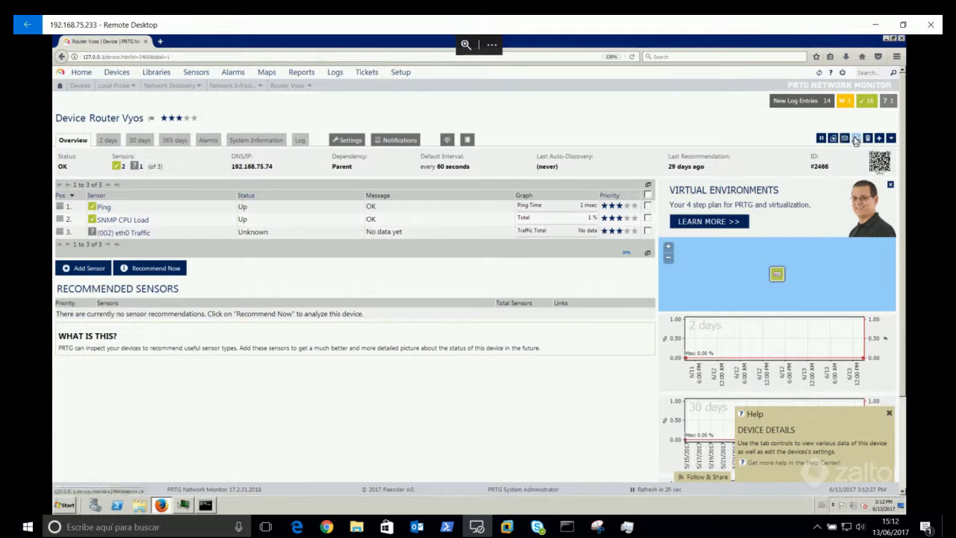
left_click(133, 234)
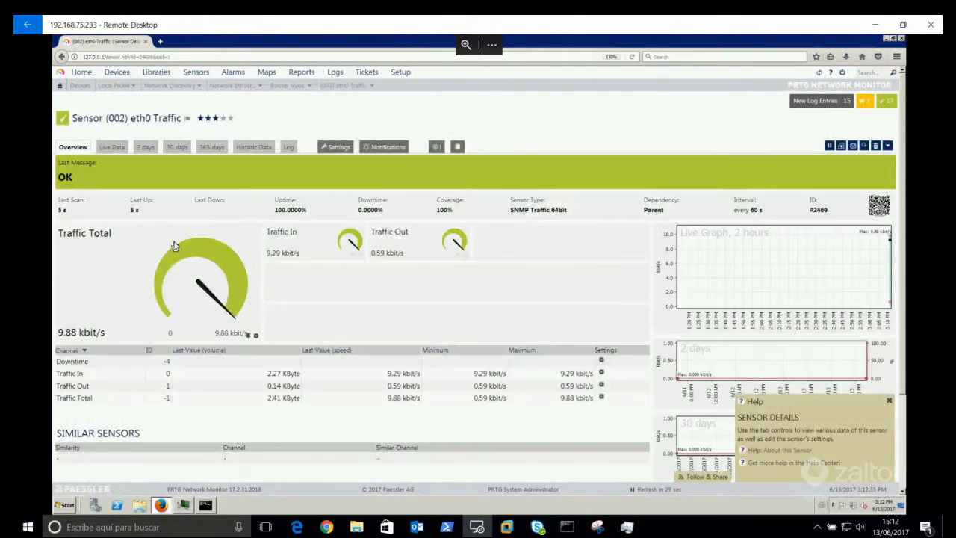
mouse_move(401, 249)
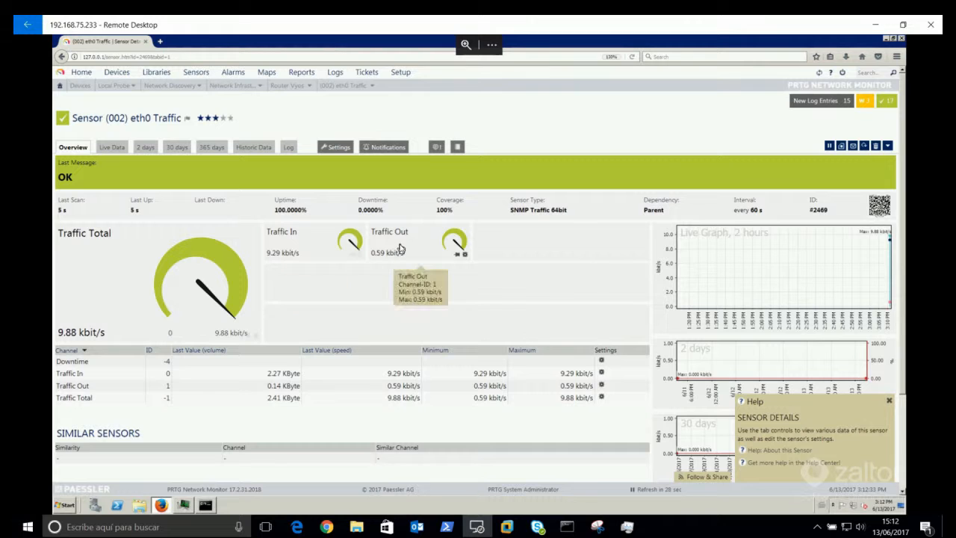
mouse_move(334, 247)
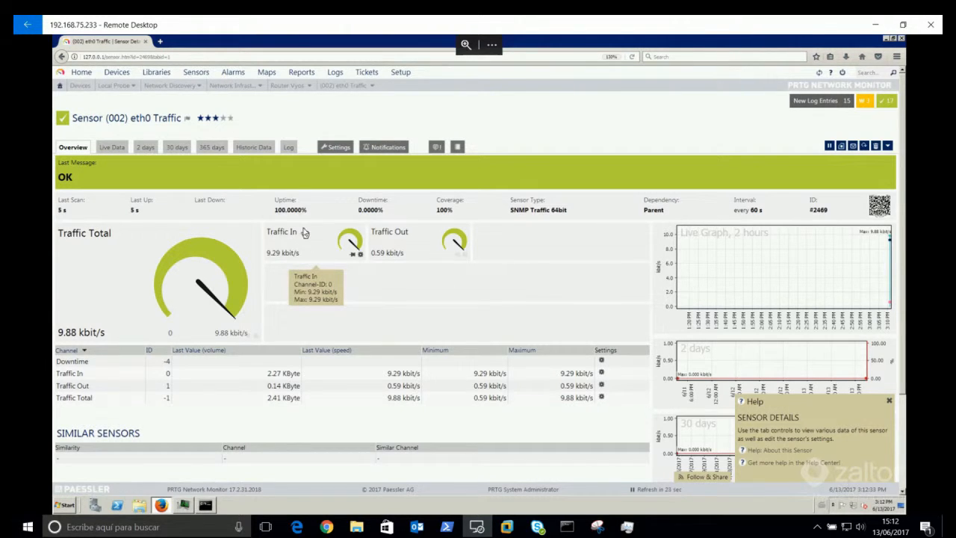
mouse_move(290, 93)
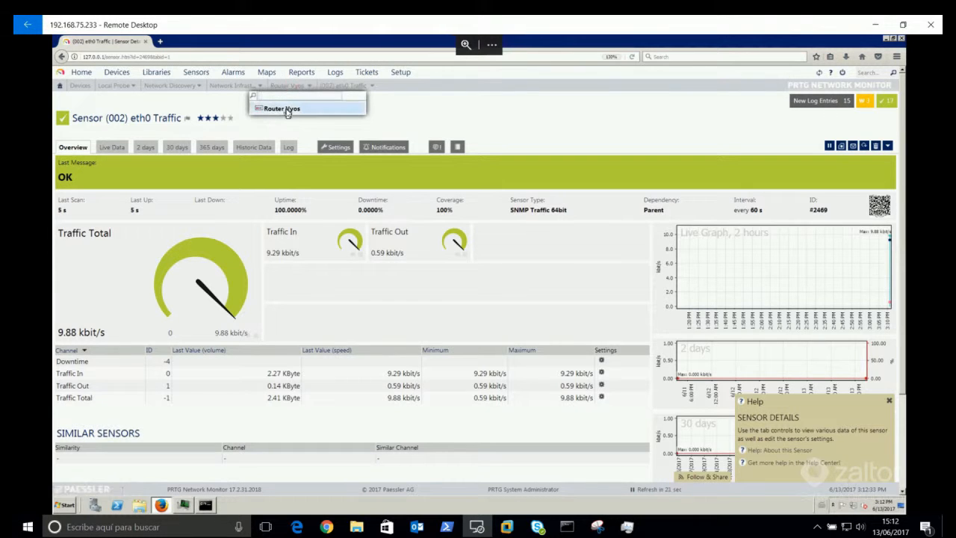
left_click(280, 109)
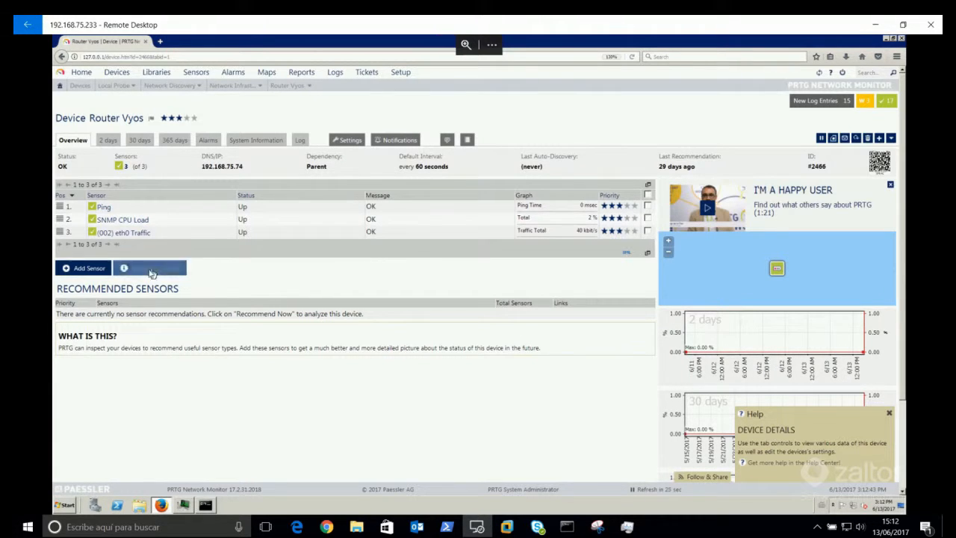
Step: Filter sensor types to SNMP, find 'uptime', and add SNMP System Uptime with default settings
left_click(81, 268)
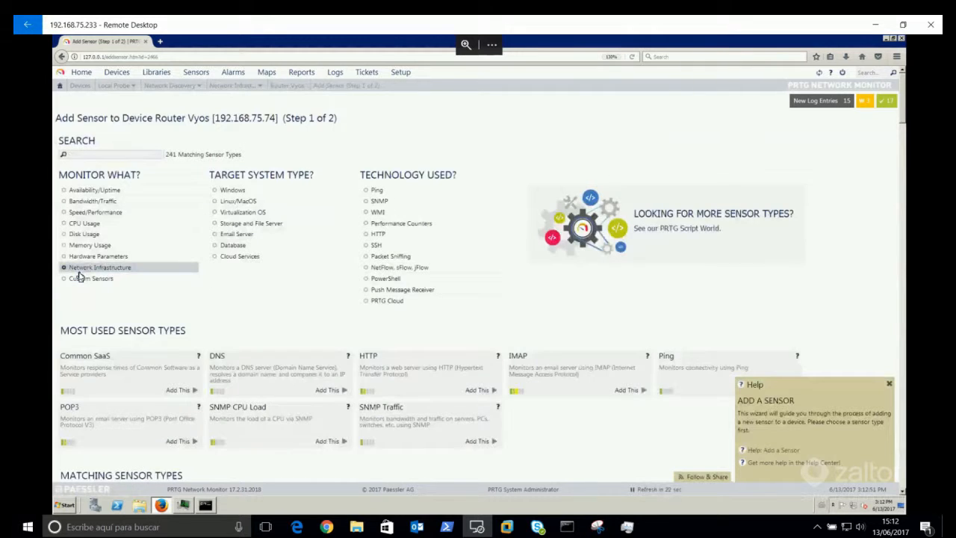
left_click(396, 203)
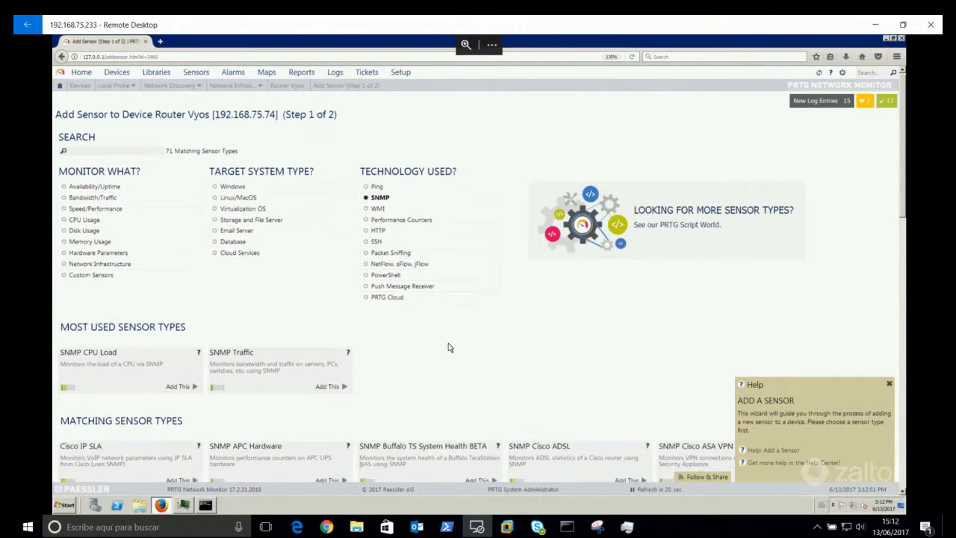
scroll(448, 345, "down", 3)
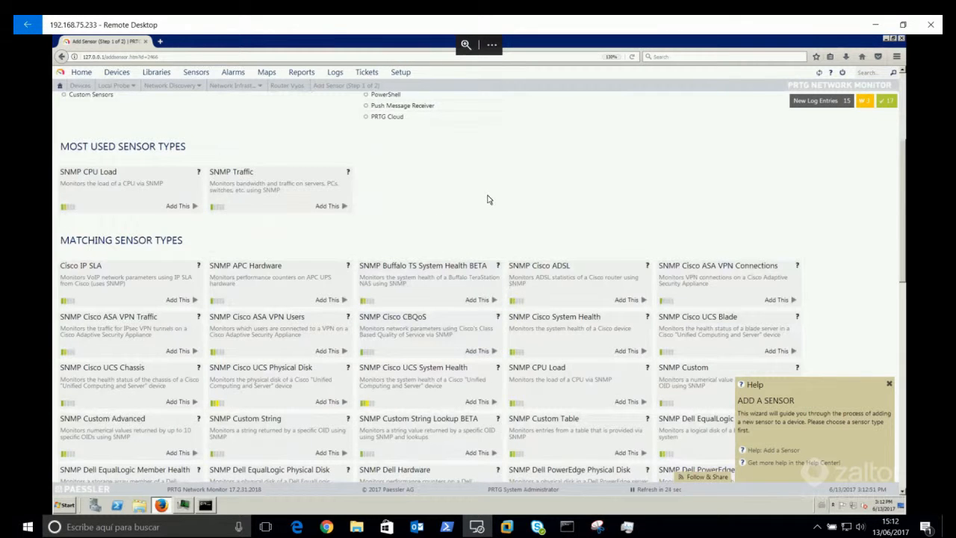
scroll(487, 198, "down", 1)
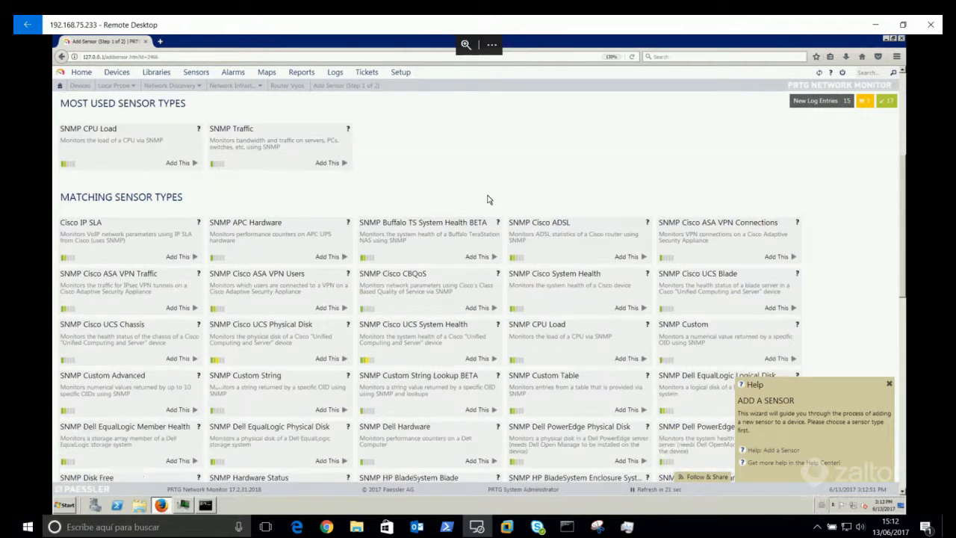
key("ctrl+f")
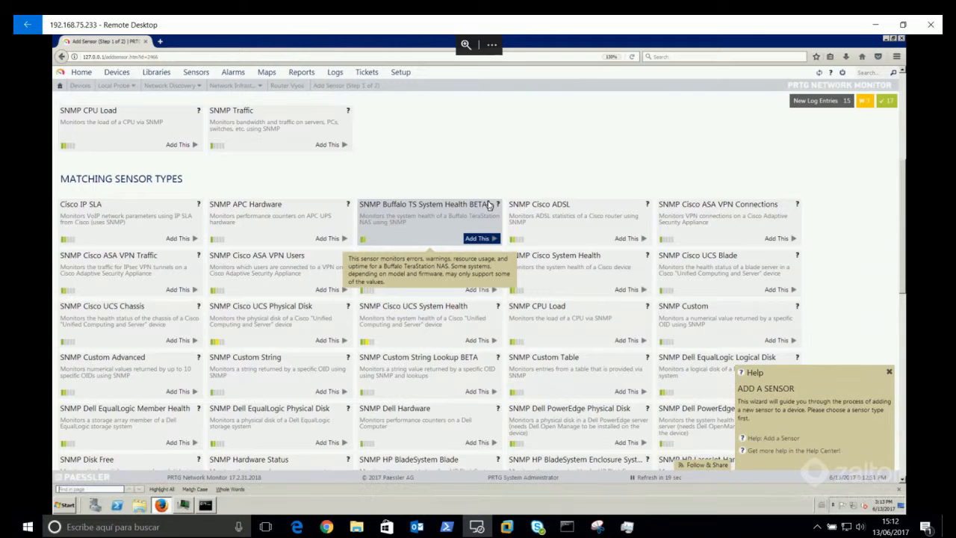
type("uptime")
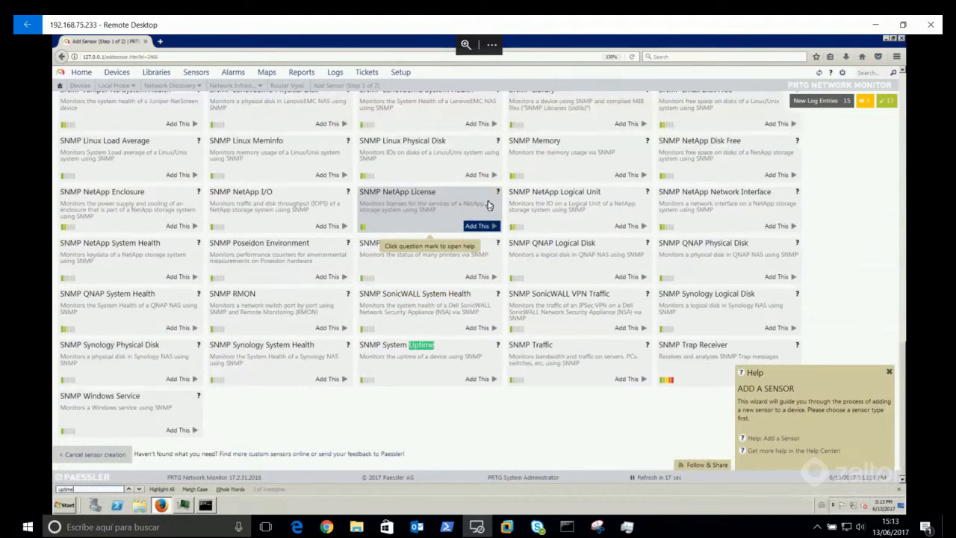
left_click(482, 380)
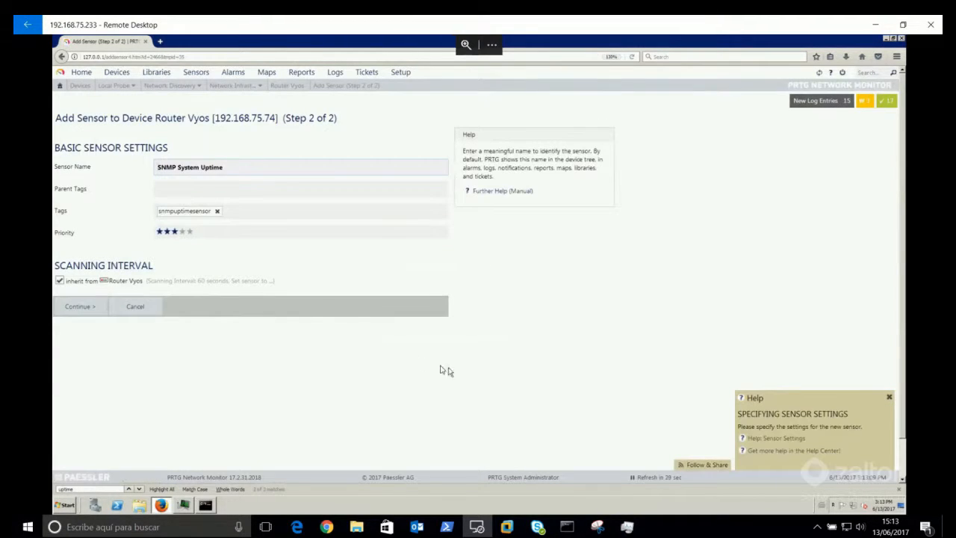
left_click(88, 313)
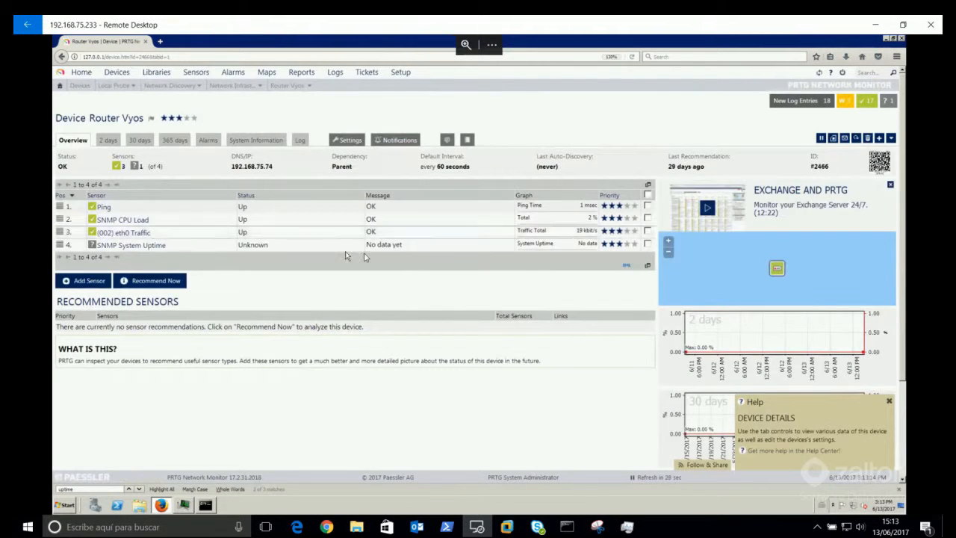
Step: Check the SNMP System Uptime sensor immediately, then open the Ping sensor's details
left_click(647, 244)
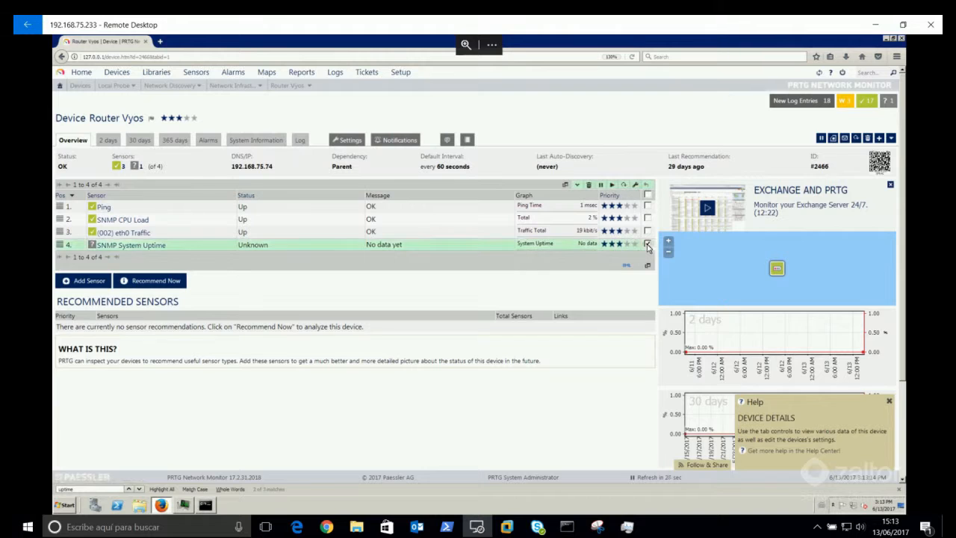
left_click(622, 184)
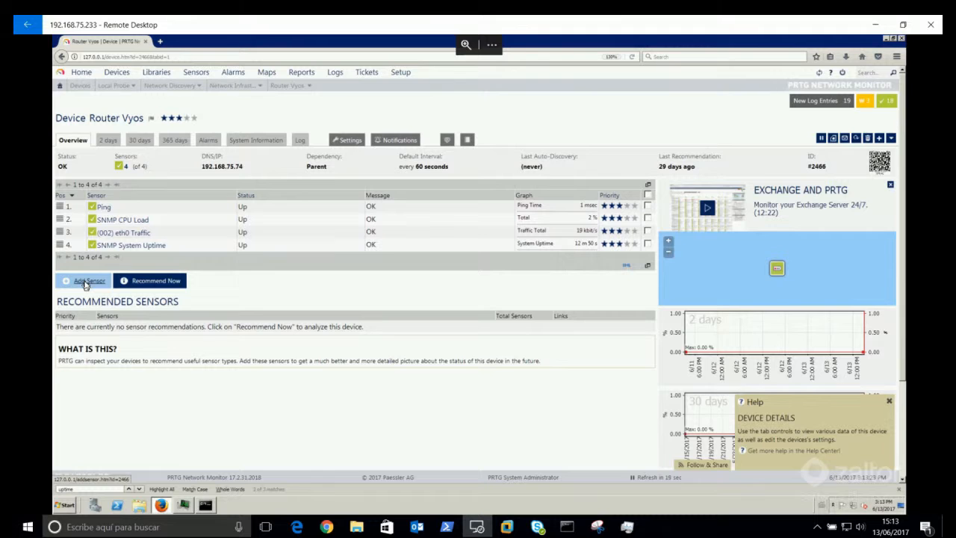
left_click(103, 208)
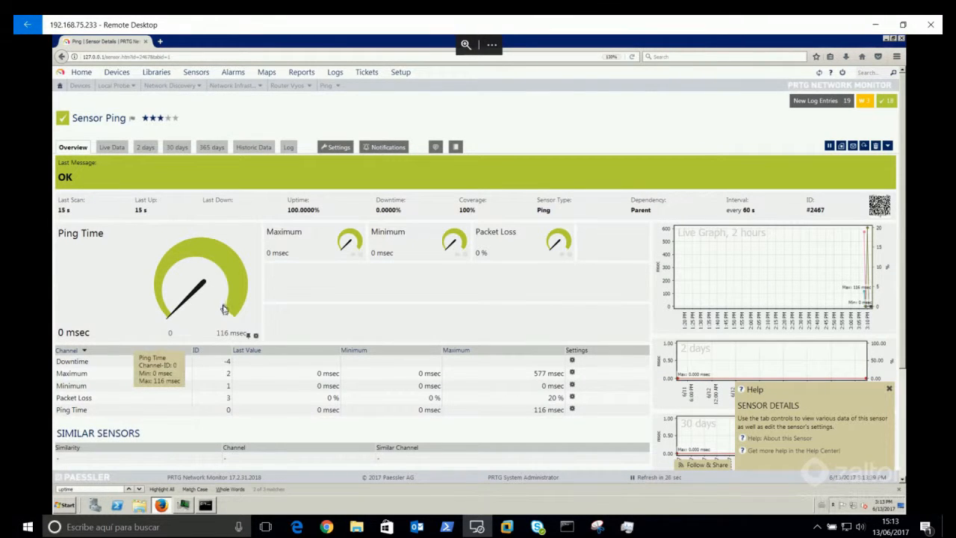
Step: Enable Ping Time channel limits: upper warning 800 msec, upper error 3000 msec
left_click(255, 337)
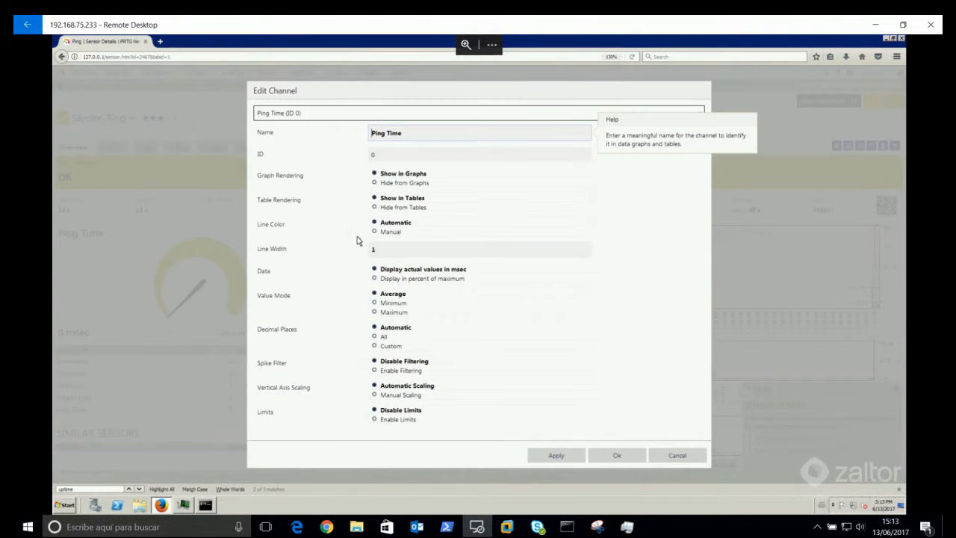
left_click(415, 425)
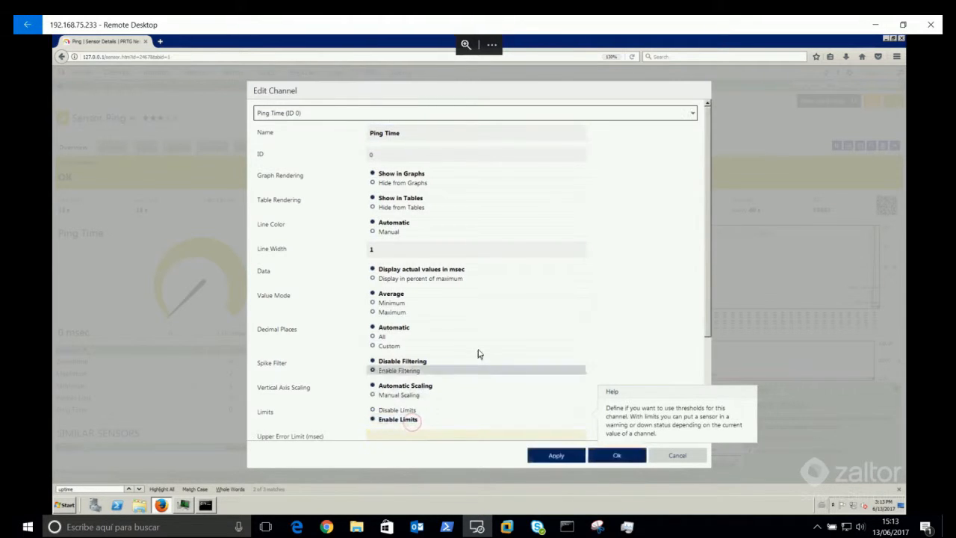
scroll(478, 358, "down", 2)
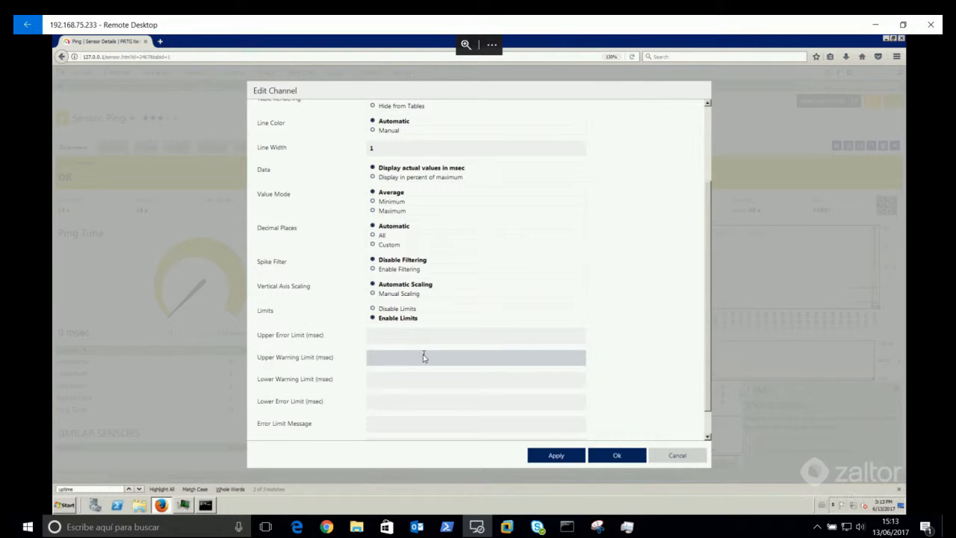
mouse_move(423, 356)
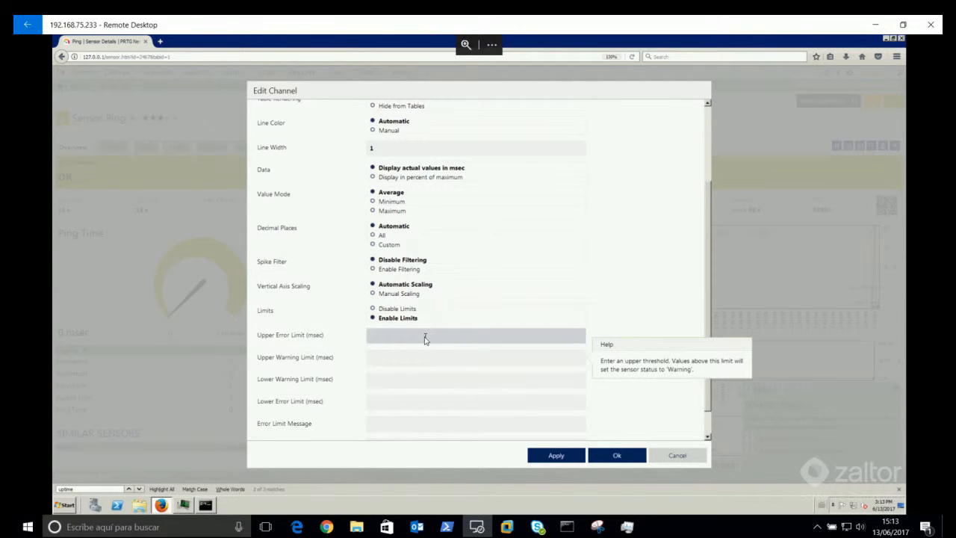
left_click(426, 360)
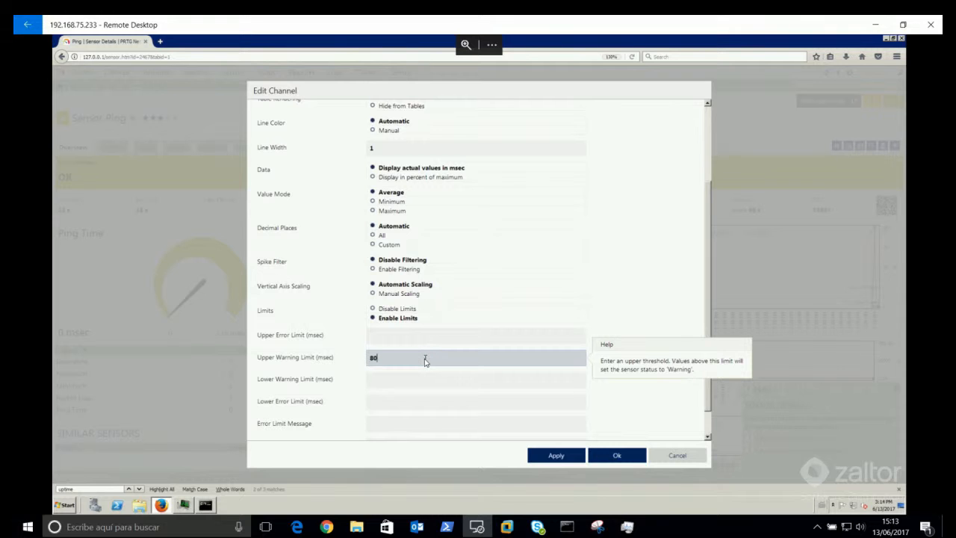
left_click(423, 337)
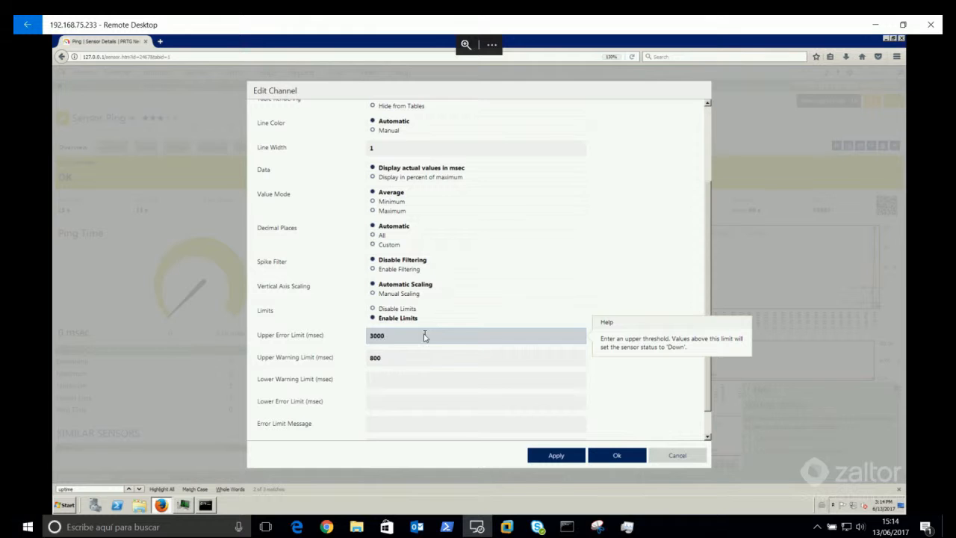
scroll(523, 295, "down", 1)
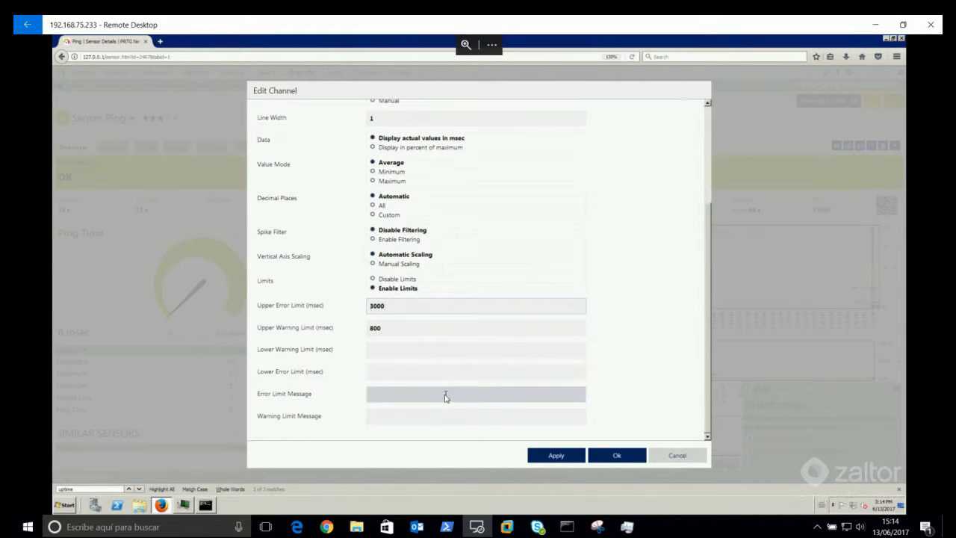
mouse_move(446, 397)
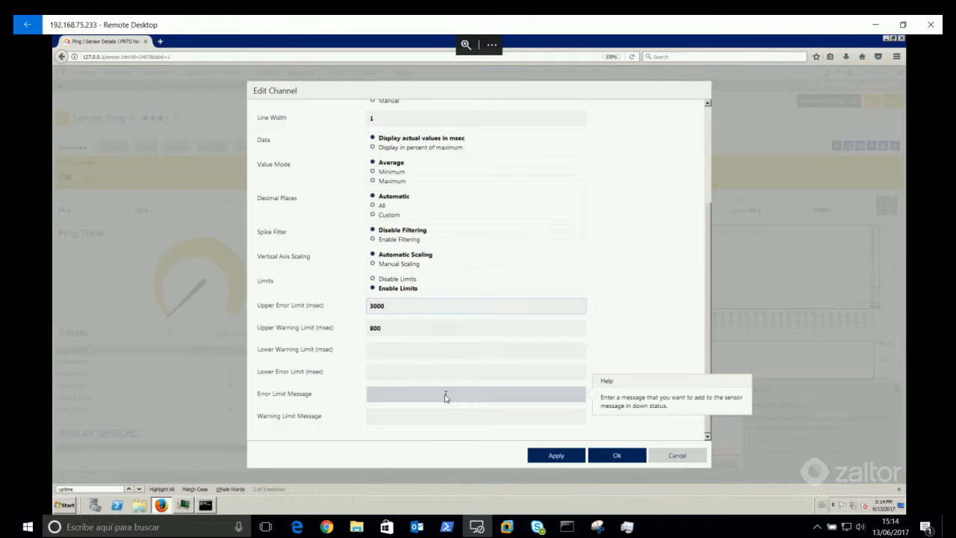
left_click(567, 461)
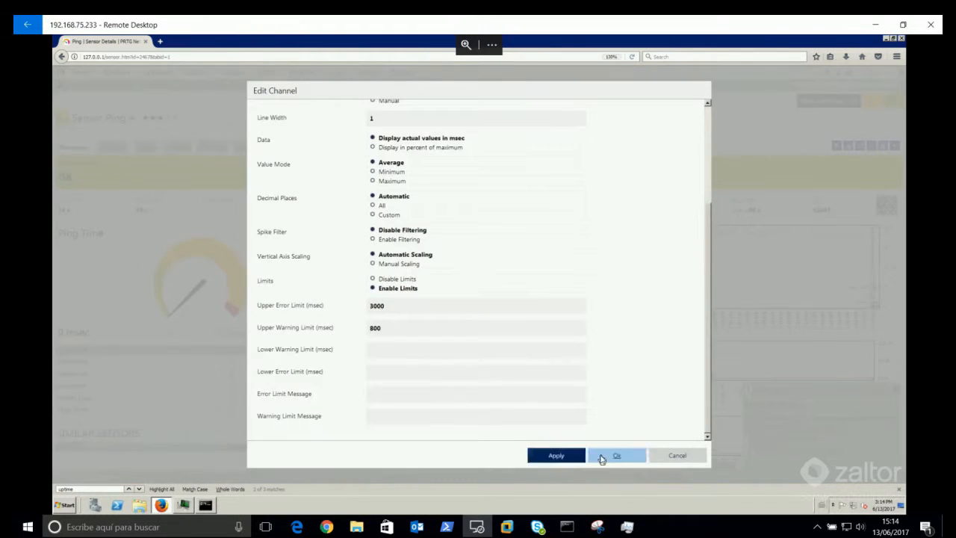
left_click(604, 456)
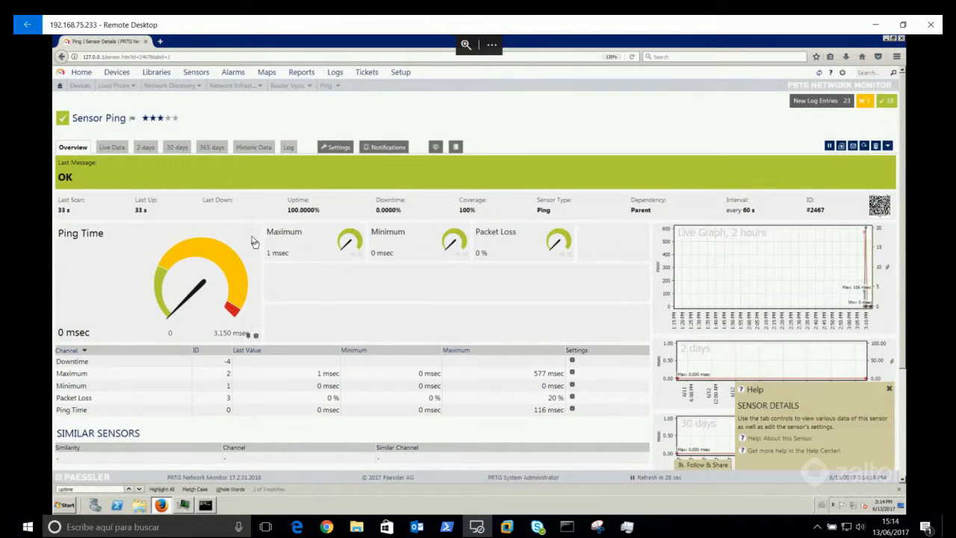
Step: From Router Vyos, open the Total channel settings of the SNMP CPU Load sensor
mouse_move(196, 302)
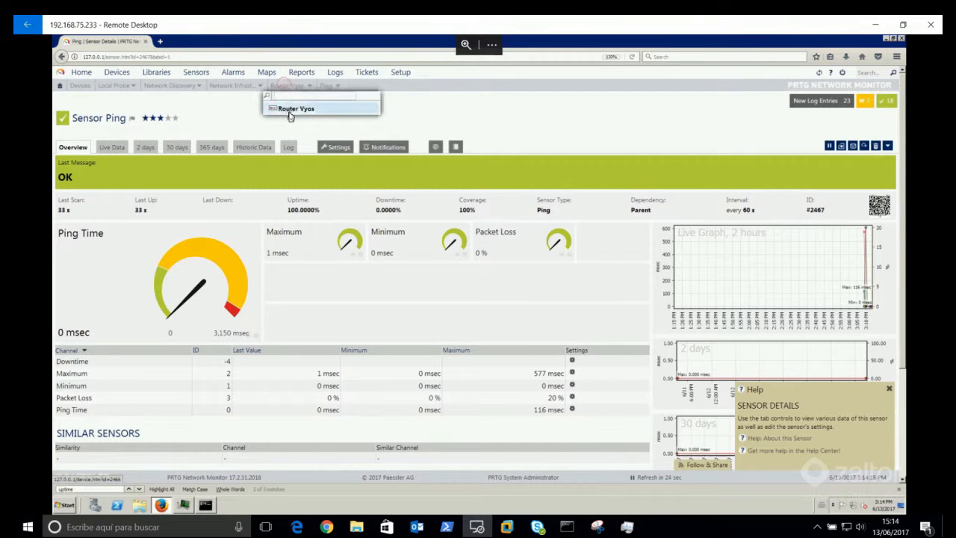
left_click(292, 110)
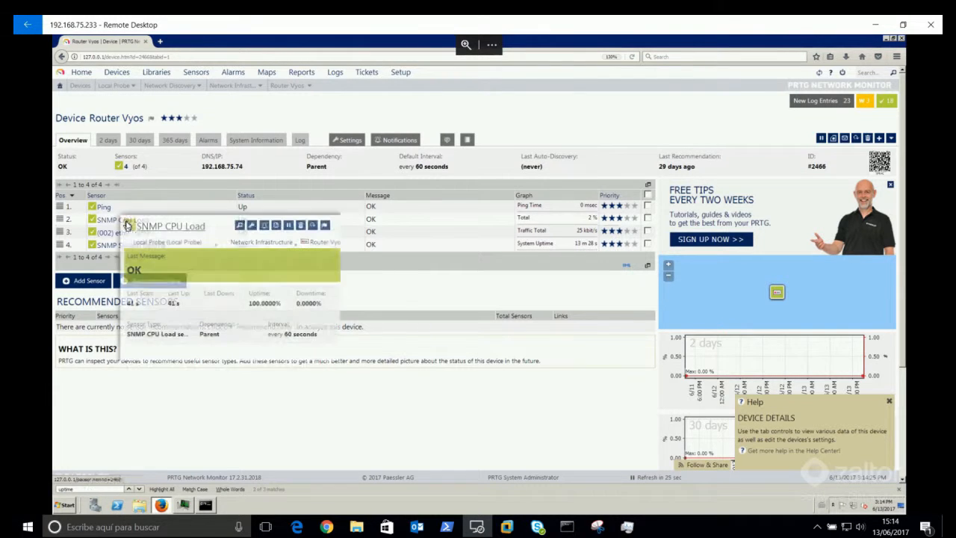
left_click(126, 225)
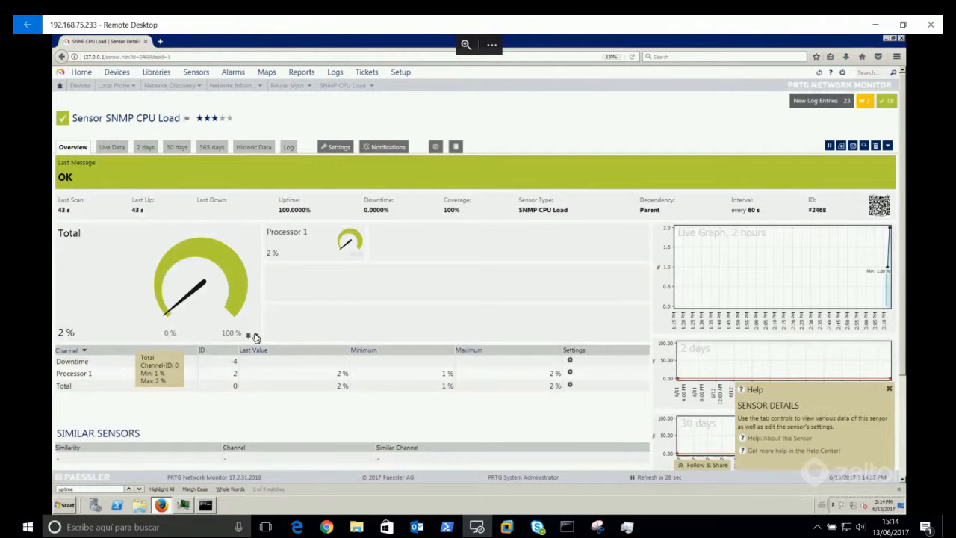
left_click(255, 336)
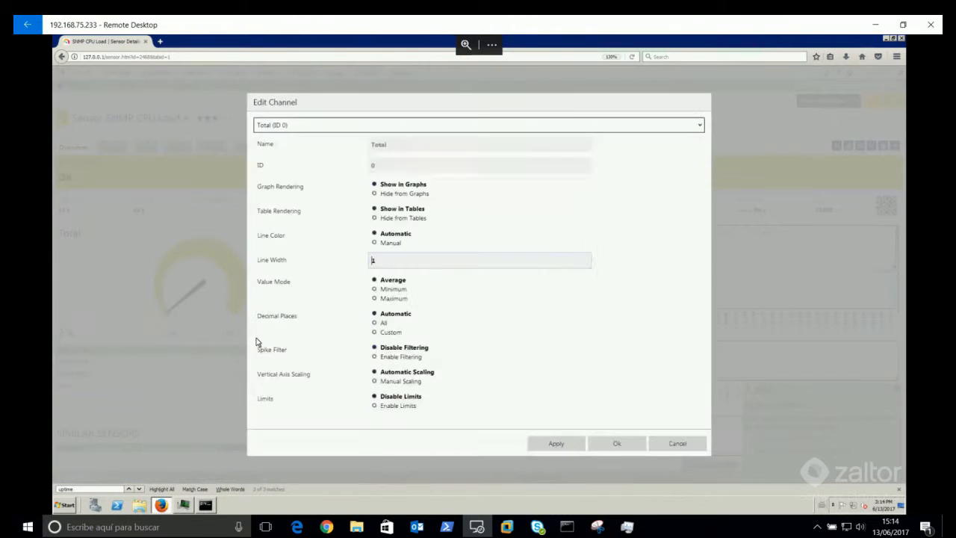
Step: Enable Total channel limits with 85% upper warning and 95% upper error
left_click(410, 407)
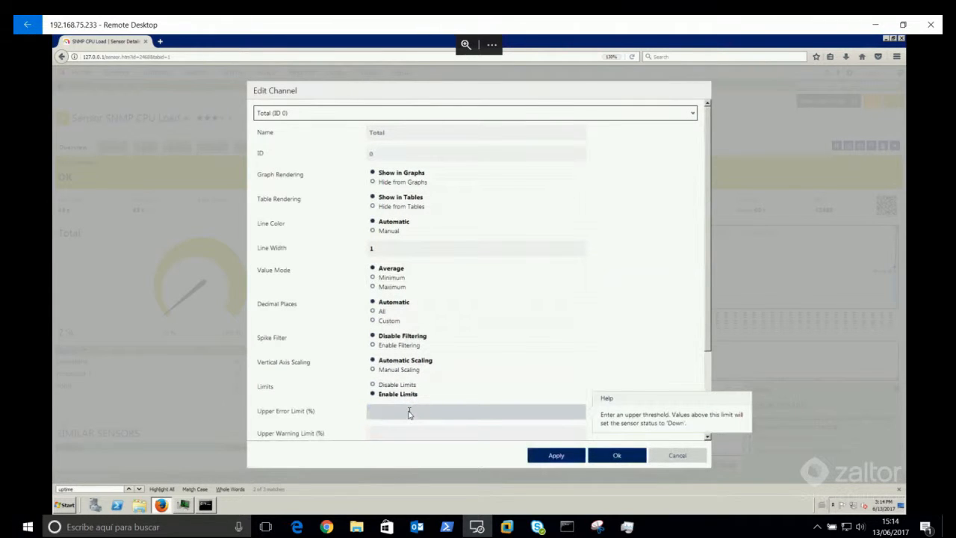
scroll(508, 329, "down", 3)
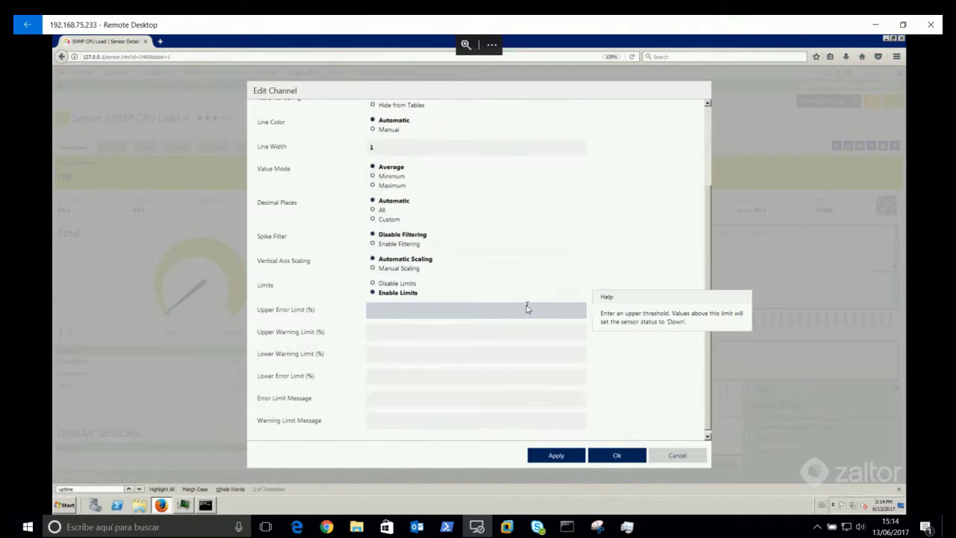
left_click(466, 338)
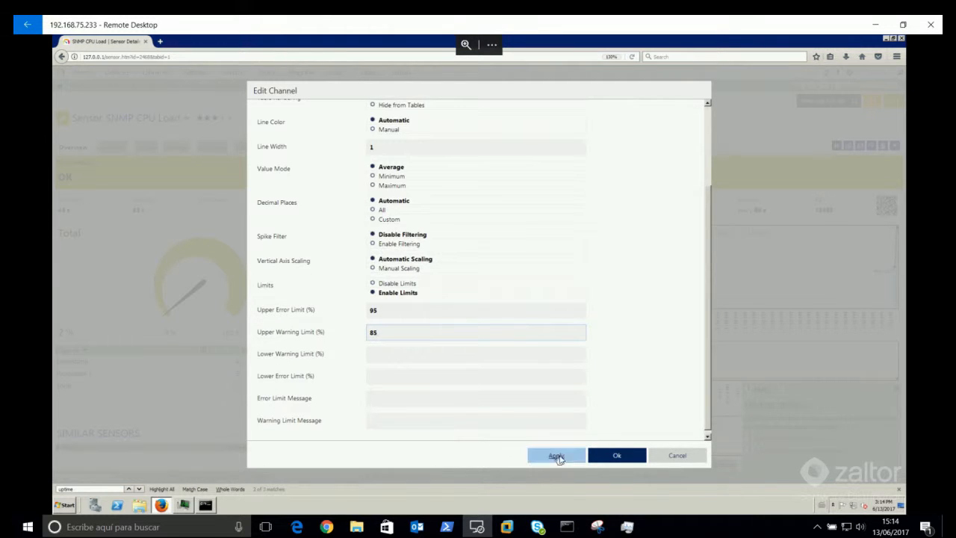
left_click(615, 459)
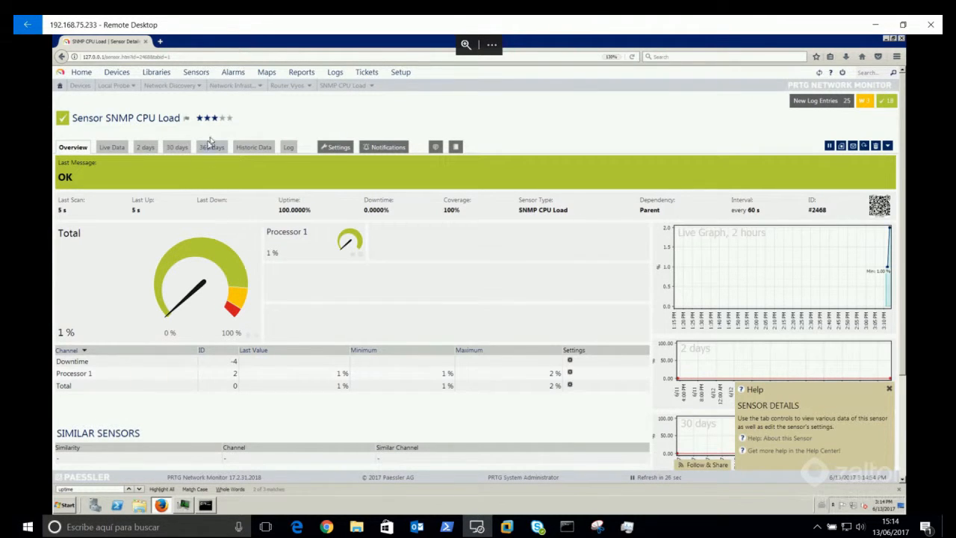
Step: On the Router Vyos page, set Ping to five stars and SNMP CPU Load and eth0 Traffic to four
left_click(299, 89)
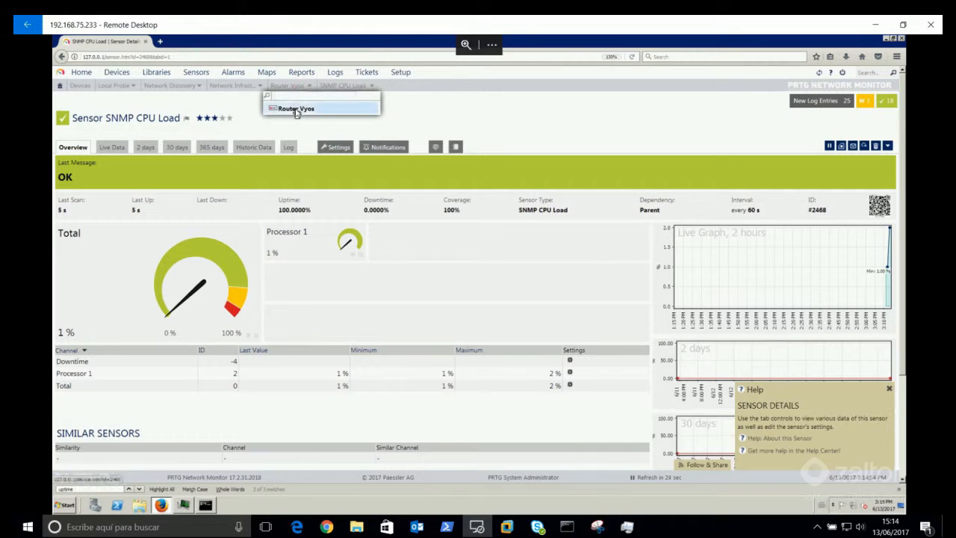
left_click(296, 108)
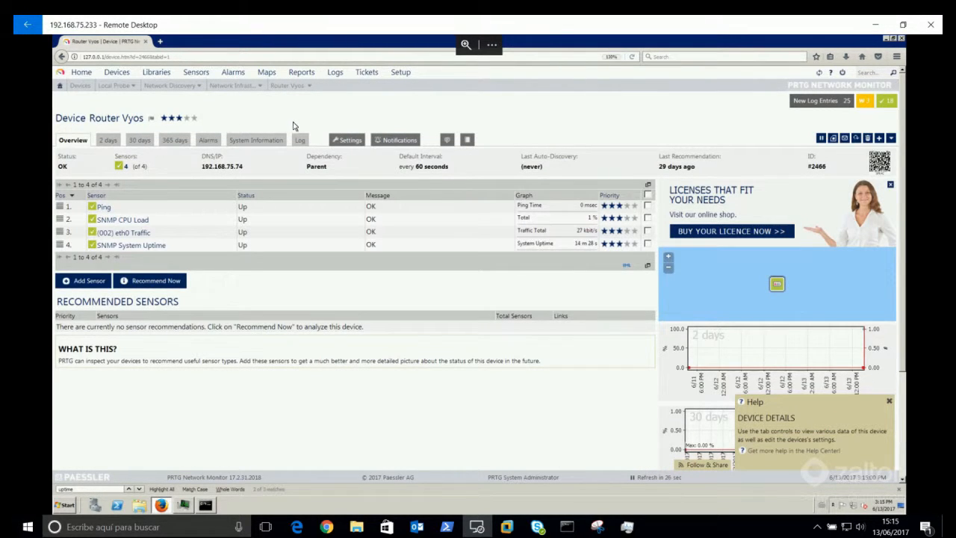
left_click(634, 206)
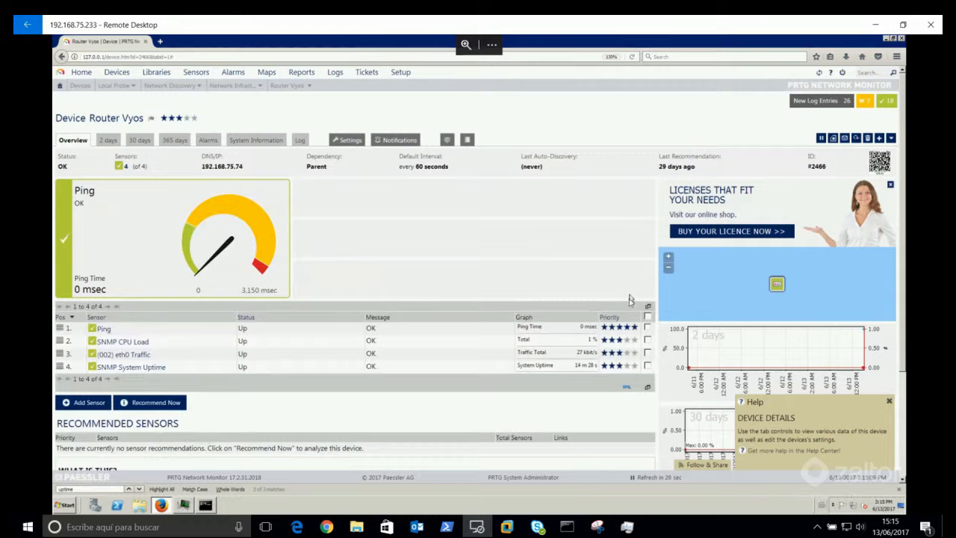
left_click(629, 341)
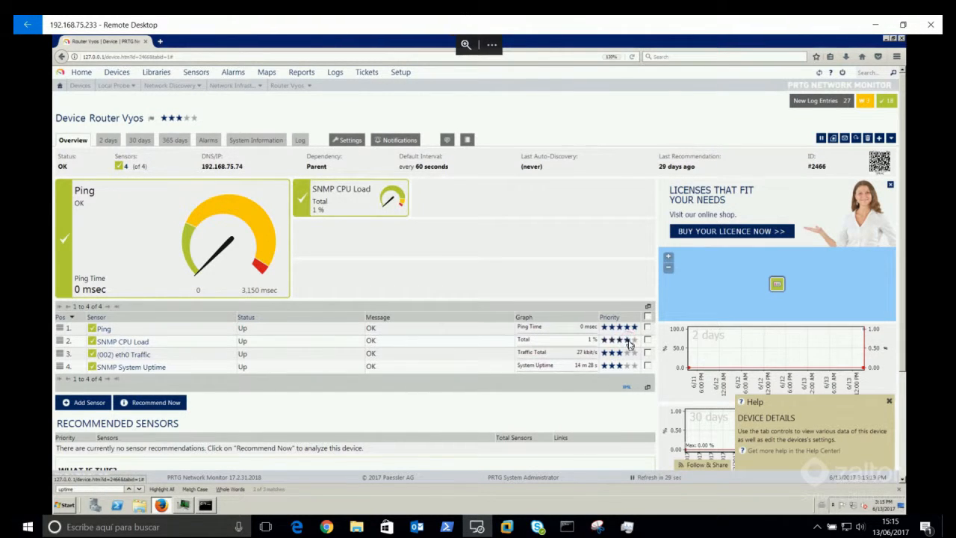
left_click(627, 352)
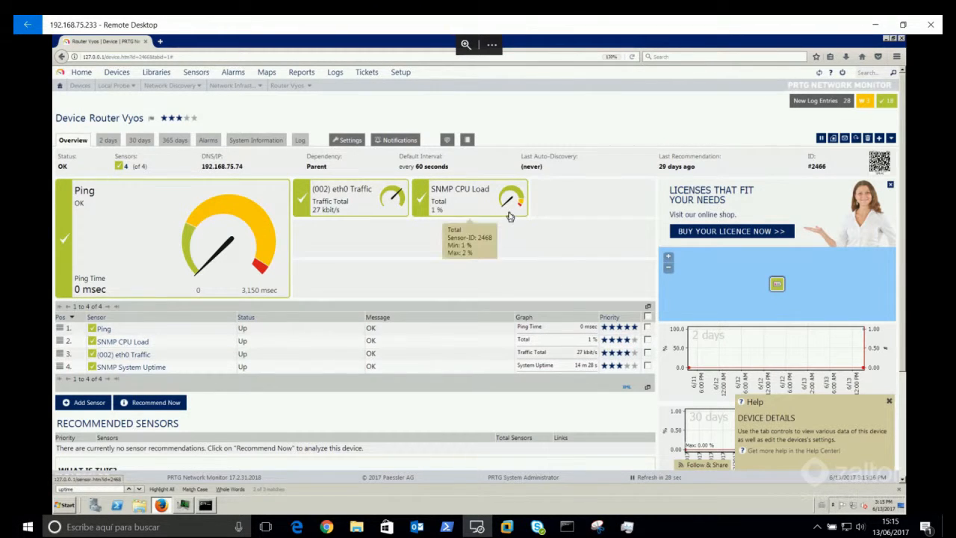
Step: Add SNMP Memory sensors for Physical memory, Virtual memory and Swap space
left_click(82, 404)
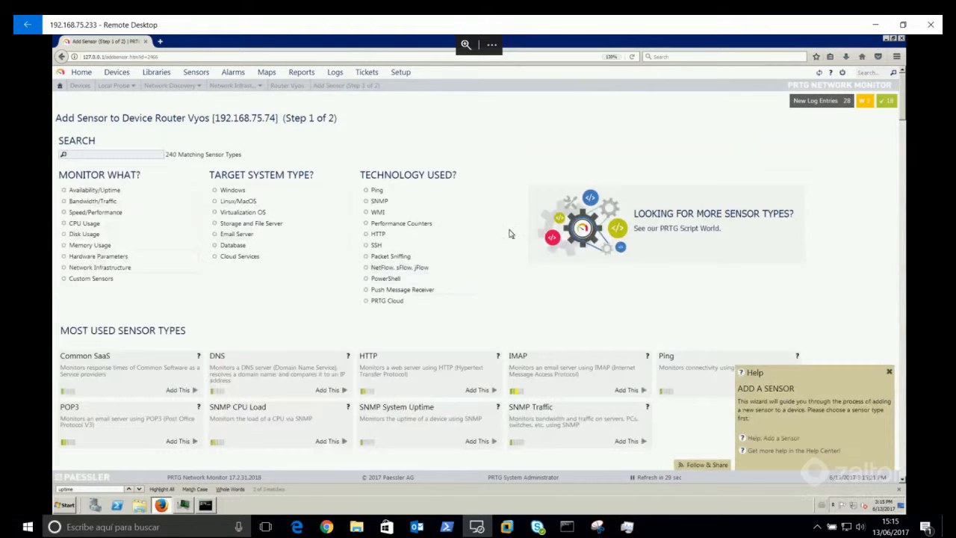
left_click(395, 202)
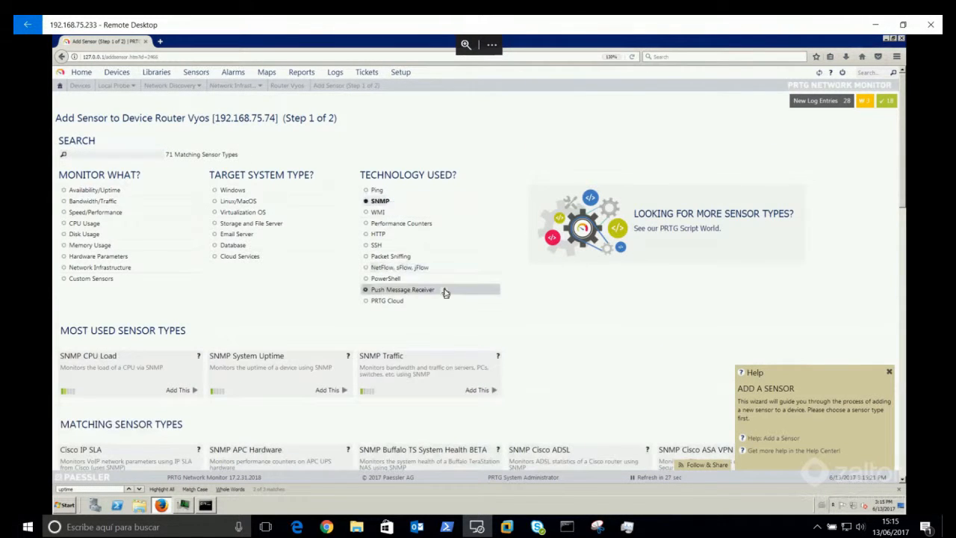
scroll(538, 306, "down", 4)
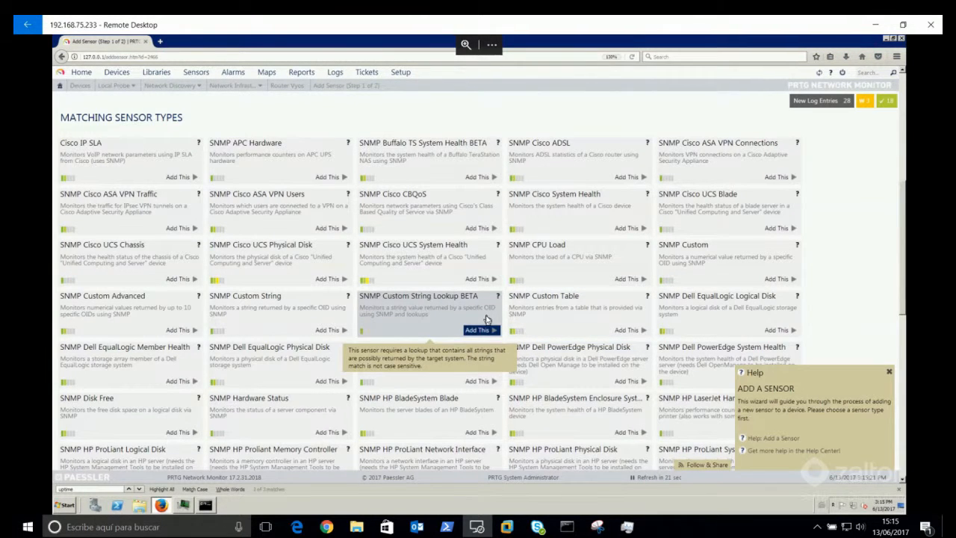
scroll(486, 319, "down", 3)
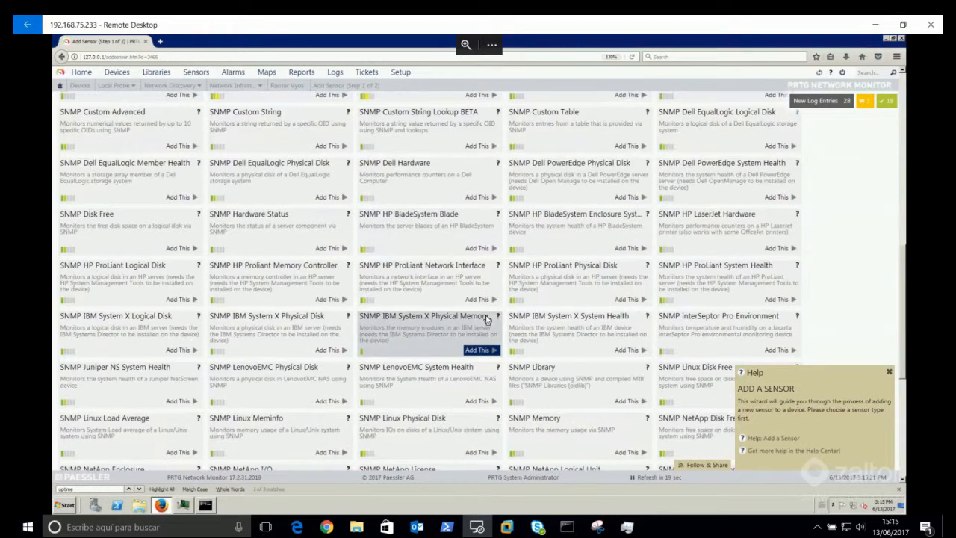
scroll(486, 320, "down", 3)
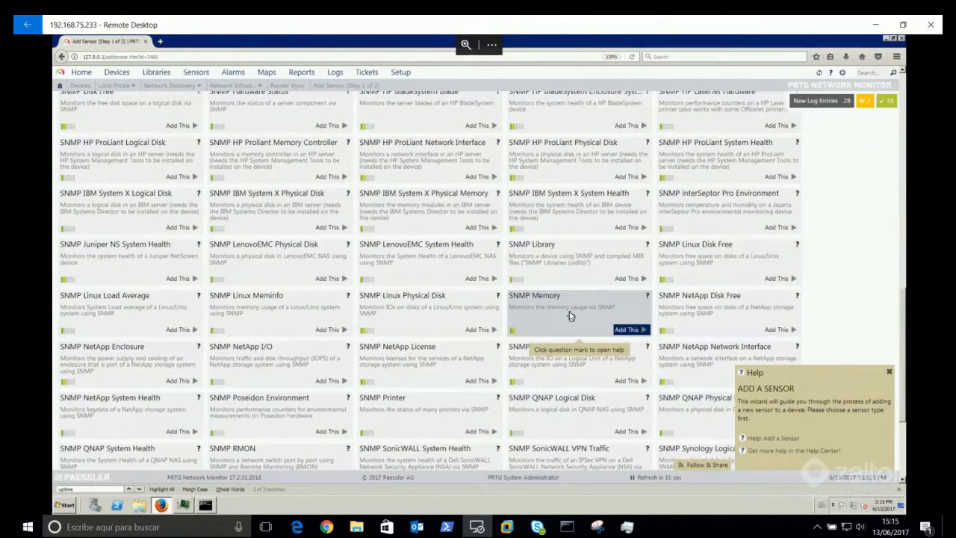
left_click(626, 330)
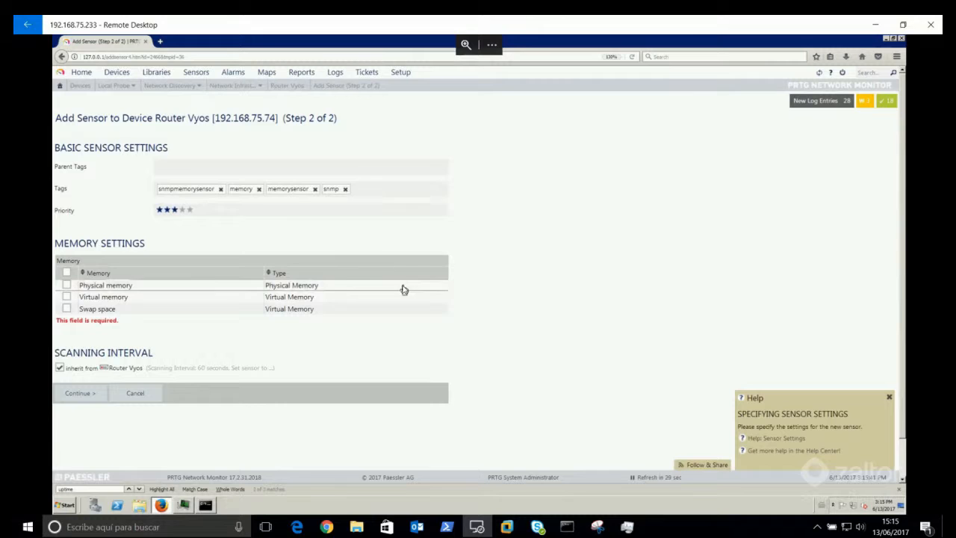
left_click(67, 285)
left_click(66, 297)
left_click(66, 308)
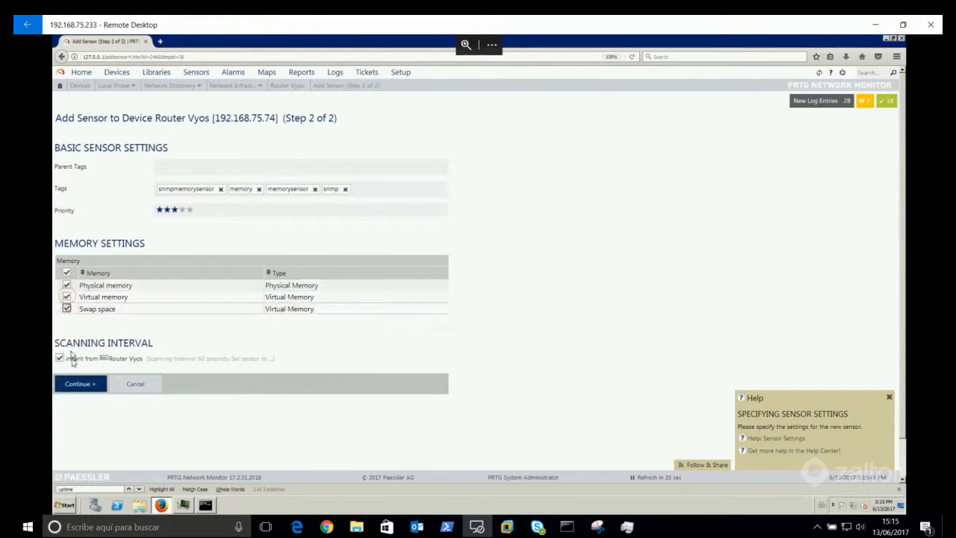
left_click(82, 390)
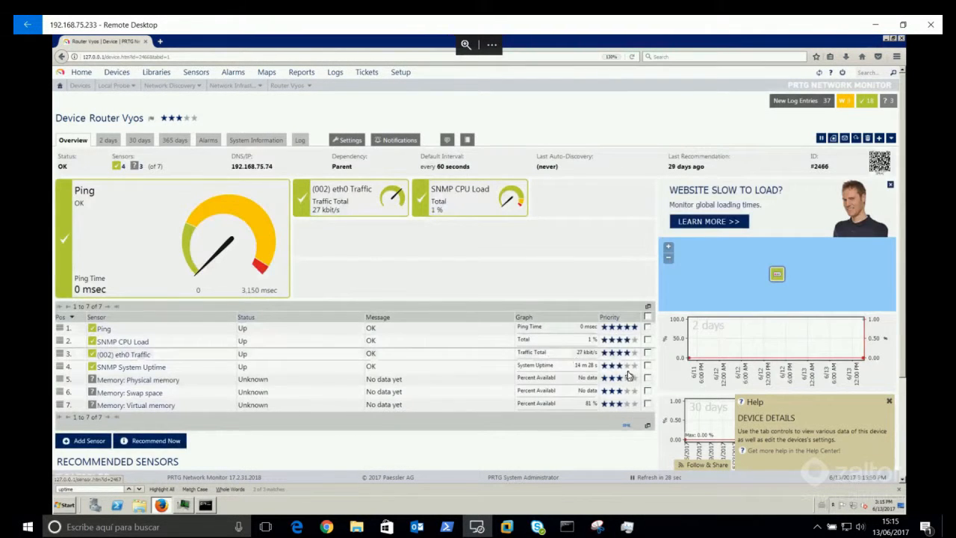
Step: Select the Physical memory, Swap space and Virtual memory sensors and scan them now
left_click(647, 378)
left_click(647, 391)
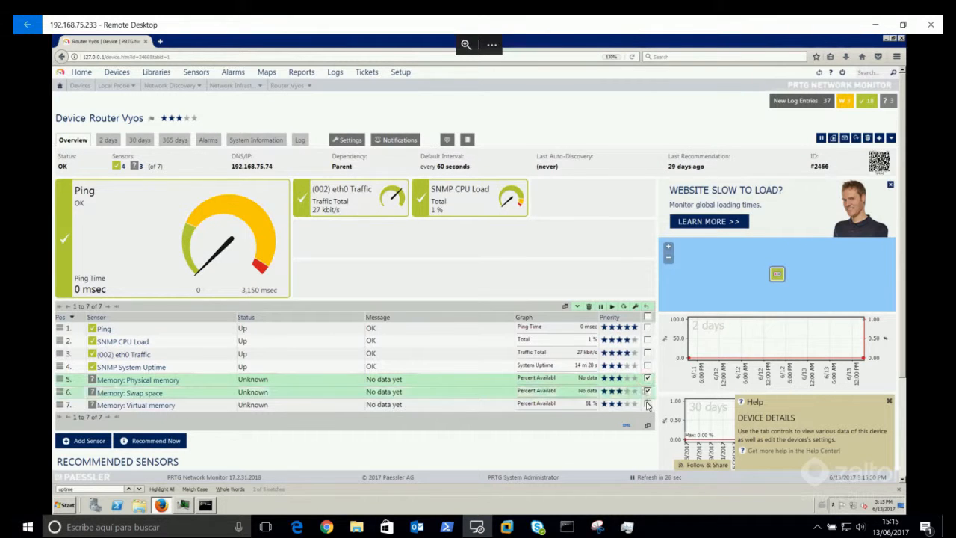
left_click(647, 403)
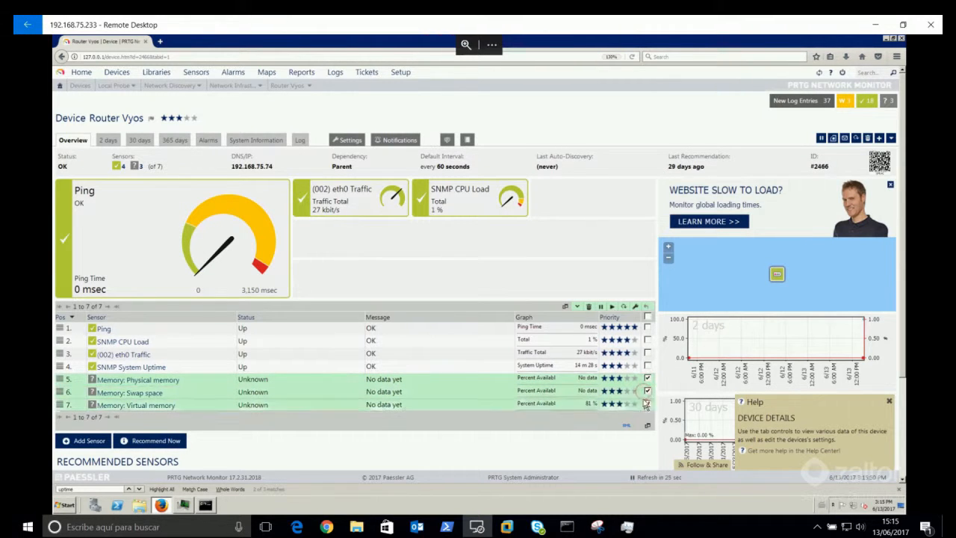
left_click(624, 307)
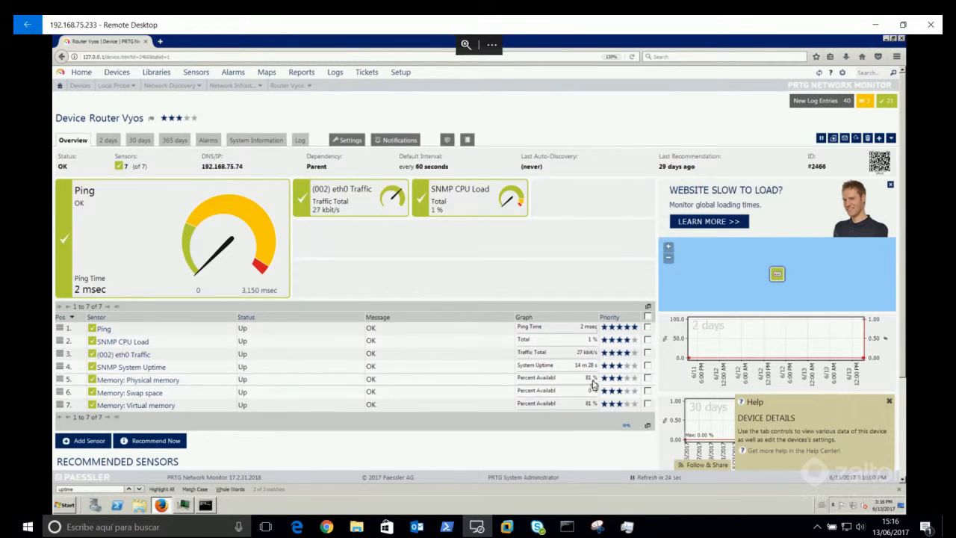
Step: Enable Physical memory's Percent Available Memory limits: lower warning 20%, lower error 5%
left_click(159, 380)
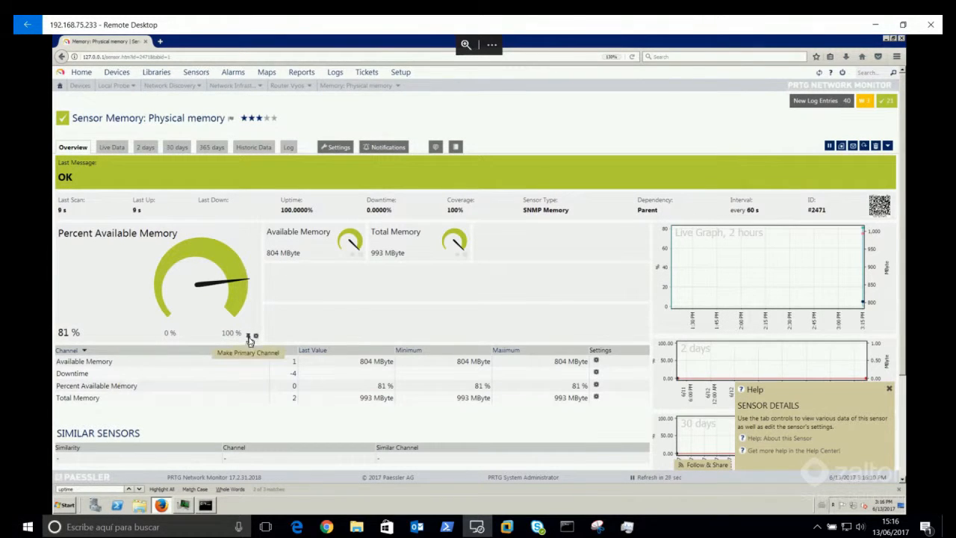
left_click(256, 337)
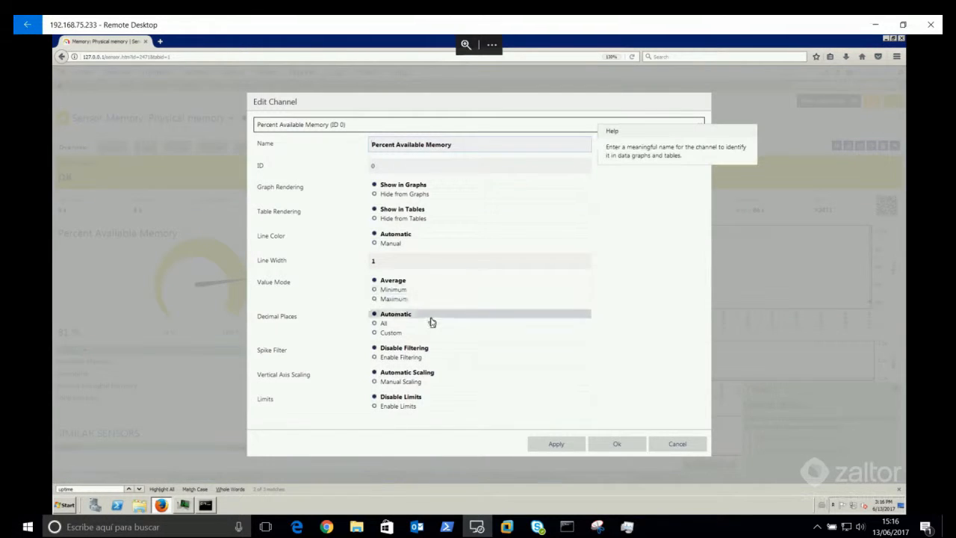
left_click(400, 406)
scroll(448, 357, "down", 1)
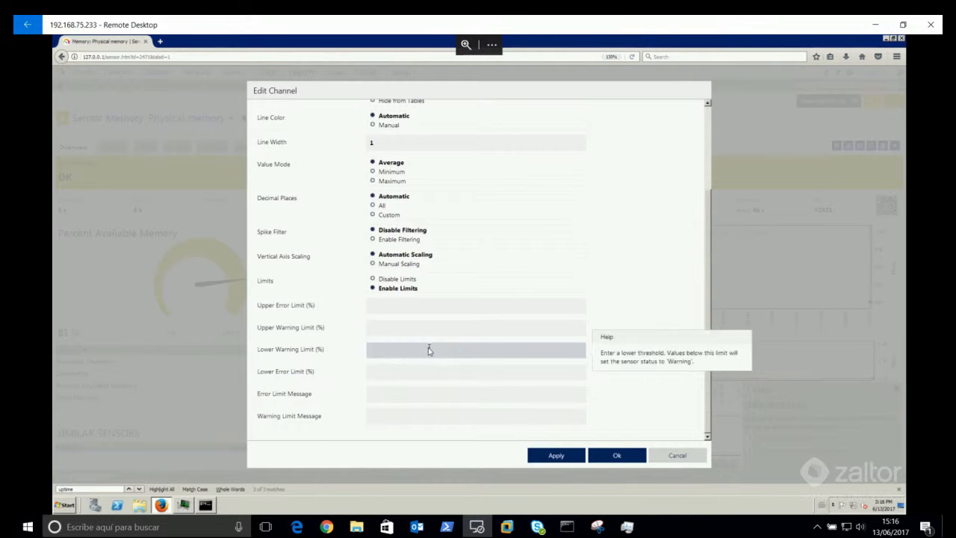
left_click(424, 351)
left_click(420, 374)
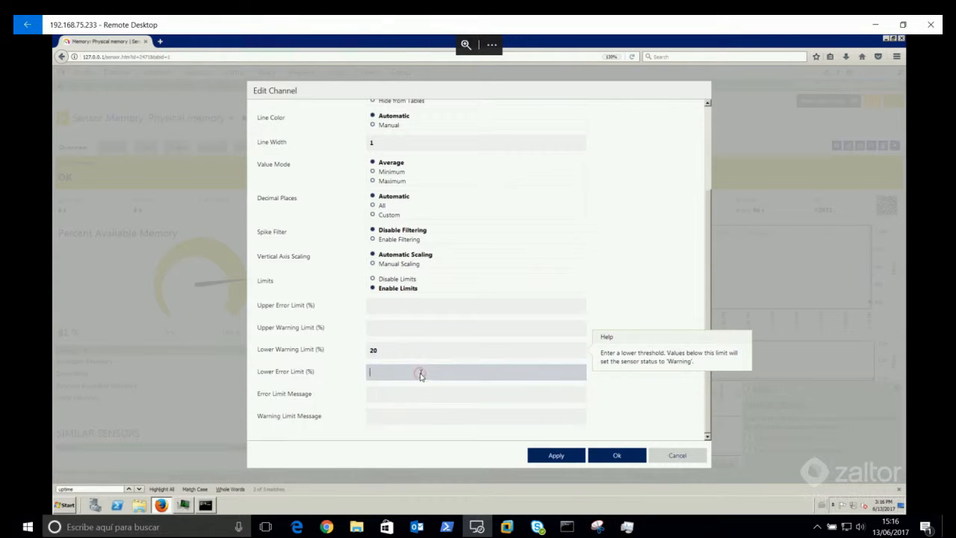
type("5")
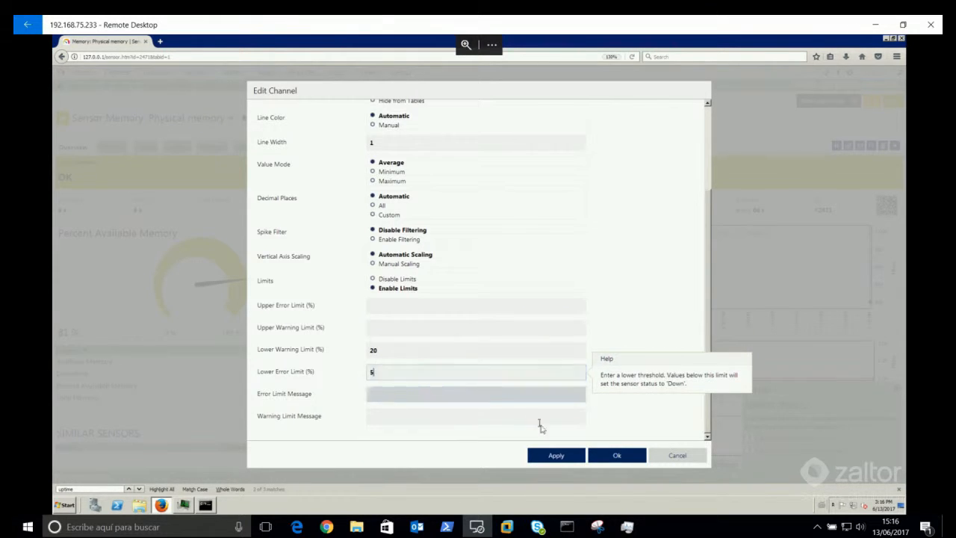
left_click(569, 458)
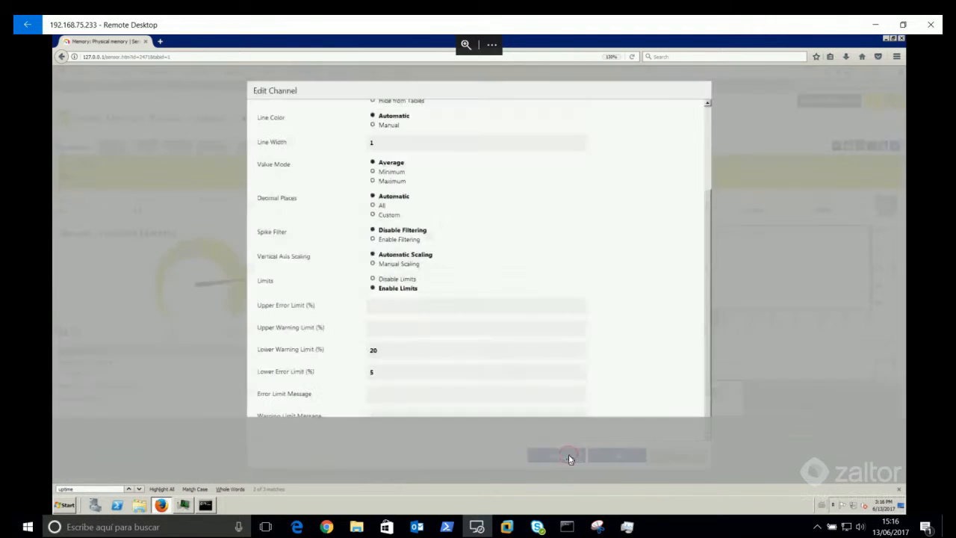
left_click(614, 456)
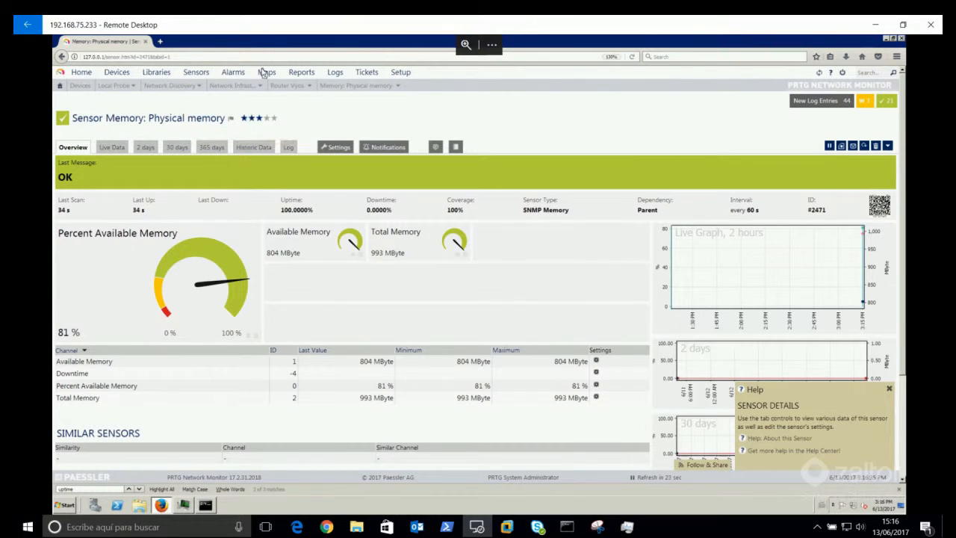
Step: Open Router Vyos and check its Alarms tab for sensors in alarm
mouse_move(302, 89)
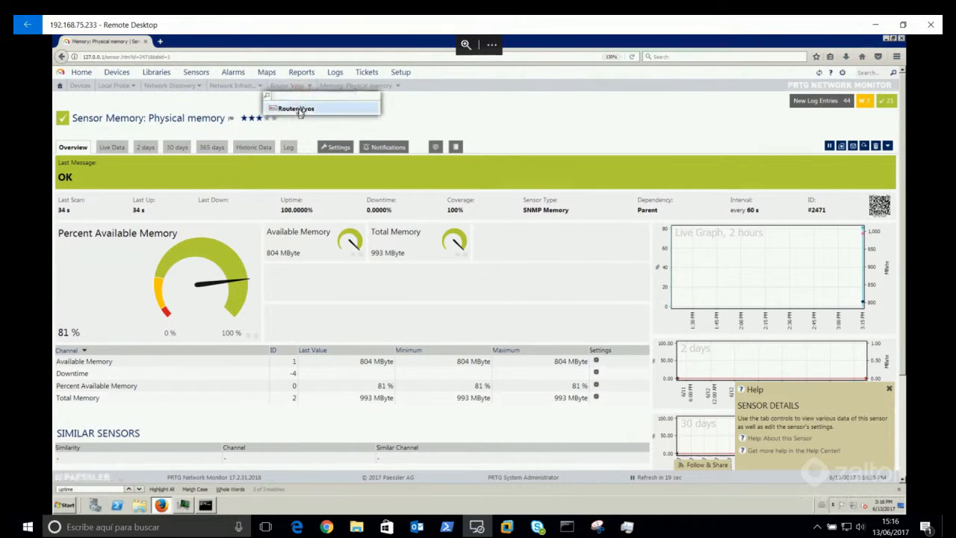
left_click(299, 108)
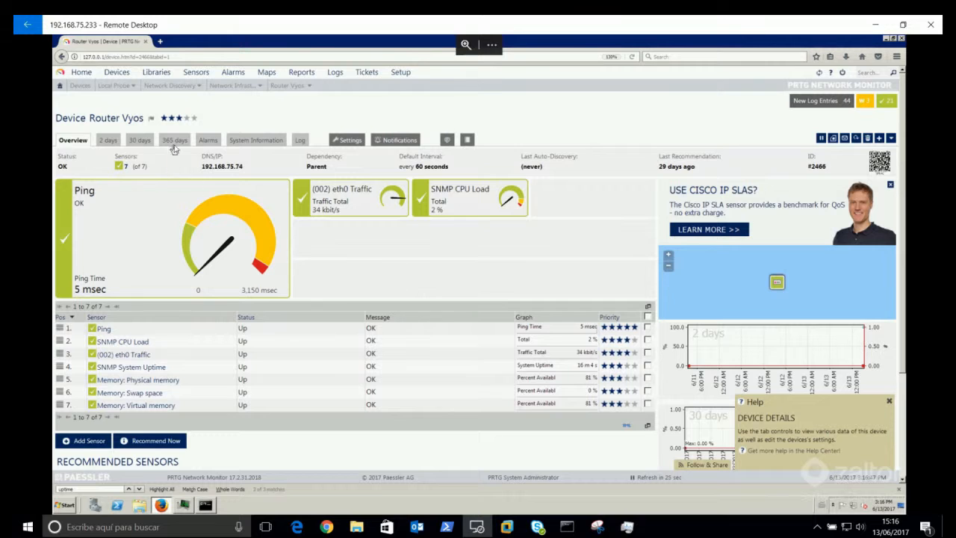
left_click(206, 141)
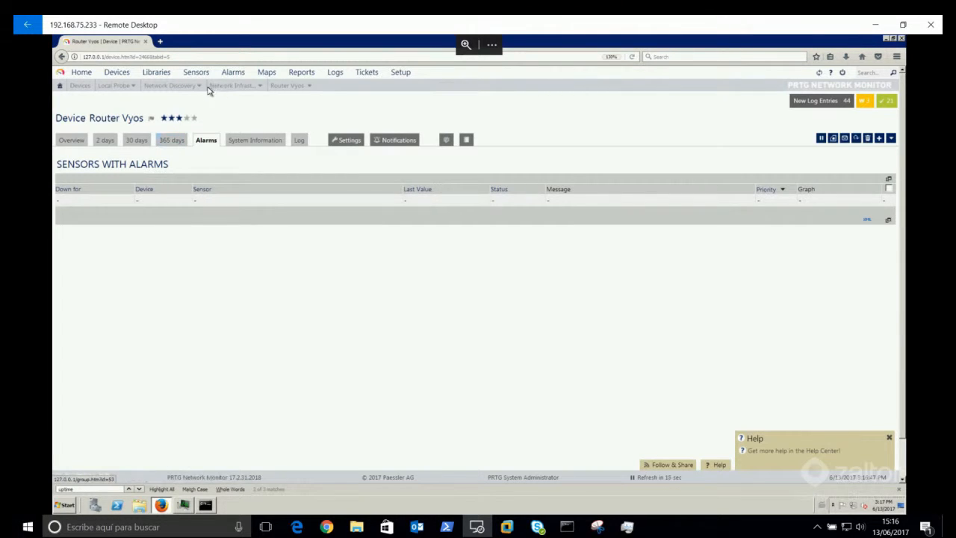
Step: Return to the Router Vyos overview and open the Ping sensor's details
left_click(299, 86)
left_click(294, 113)
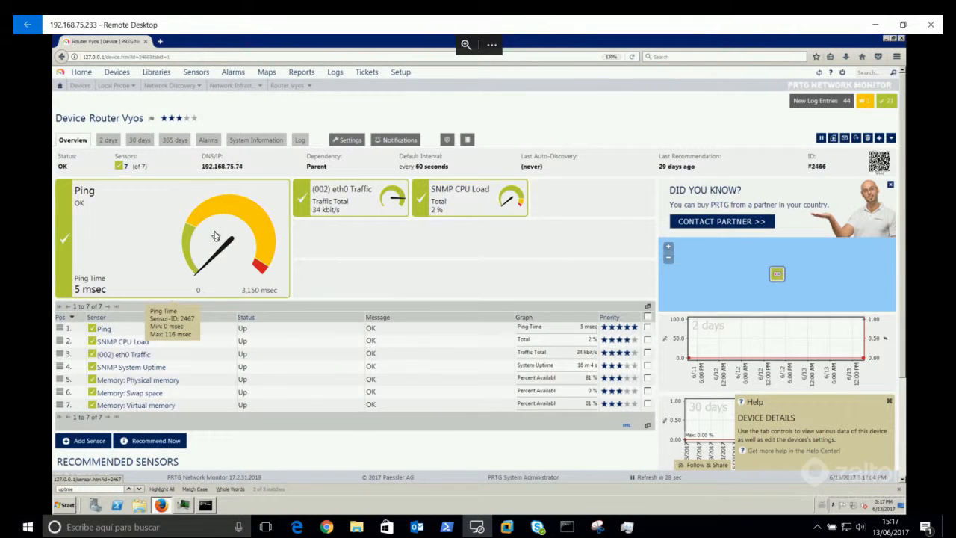
left_click(218, 239)
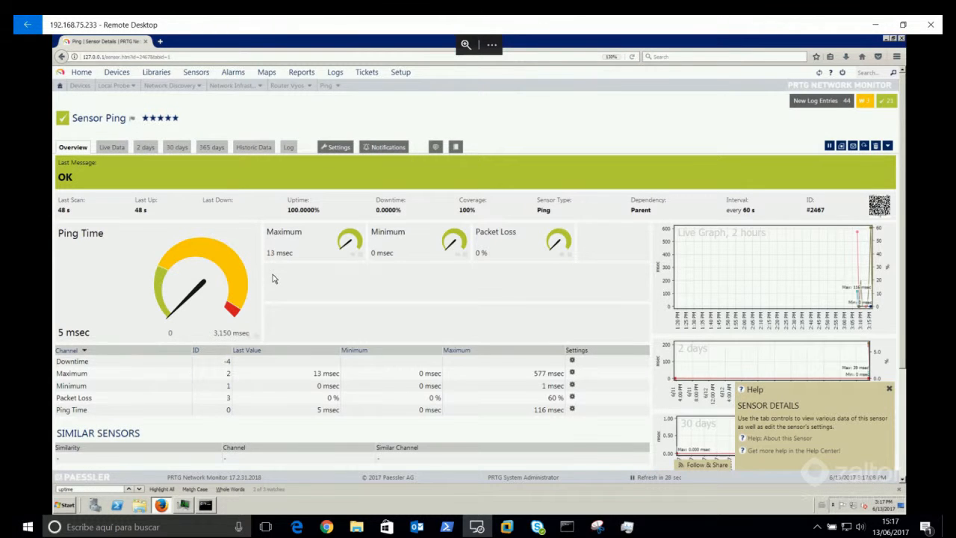
Step: Show the Ping sensor's notification triggers
scroll(274, 277, "down", 2)
scroll(273, 279, "up", 2)
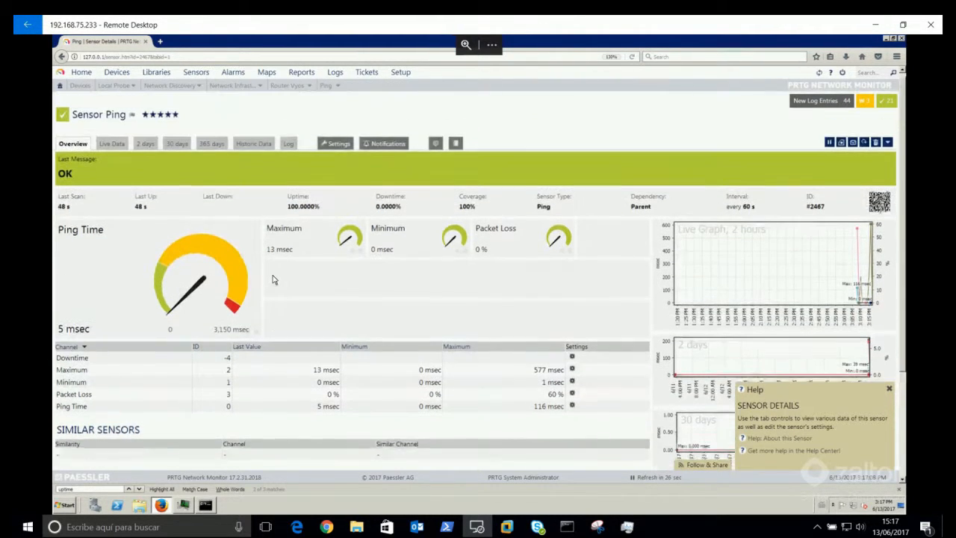
left_click(372, 149)
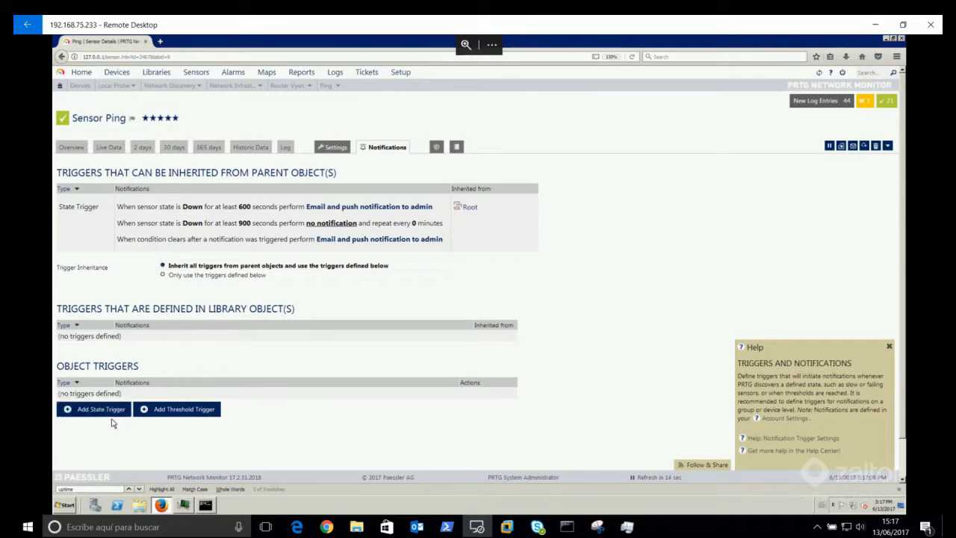
Step: Draft a threshold trigger for Ping Time (msec) above 3000
left_click(173, 411)
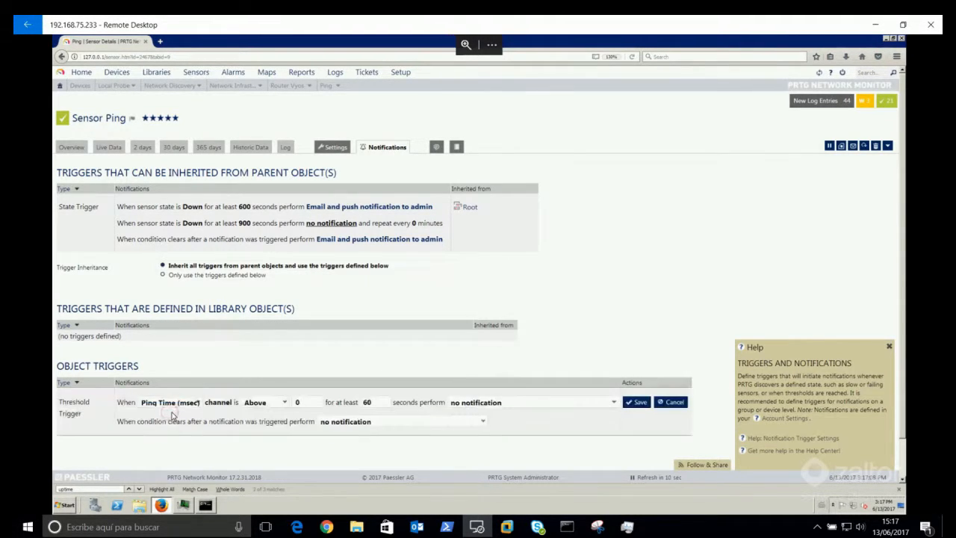
left_click(199, 404)
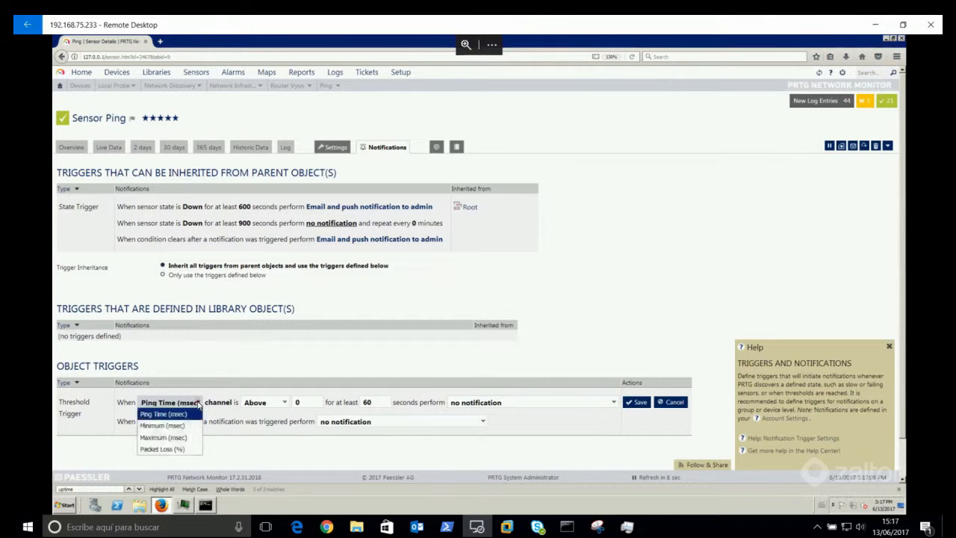
left_click(198, 405)
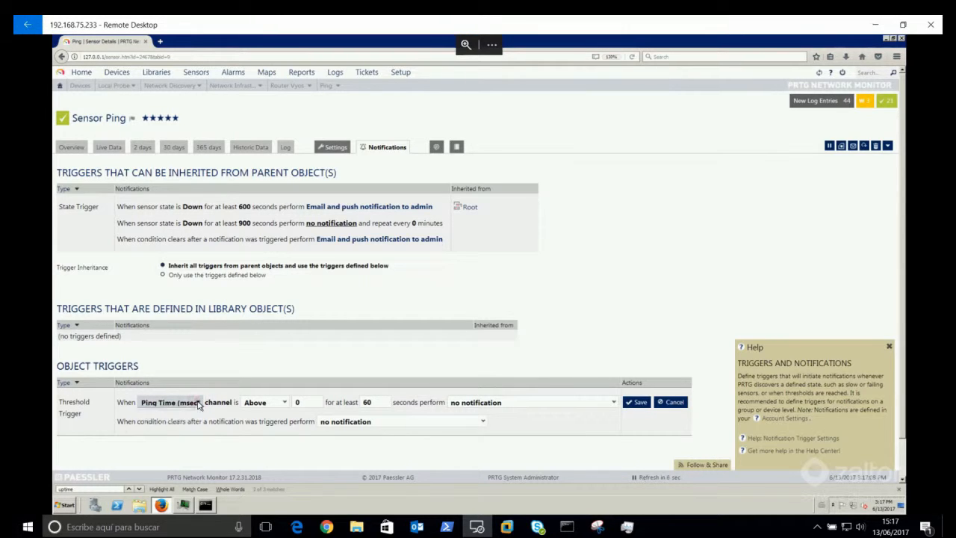
left_click(282, 403)
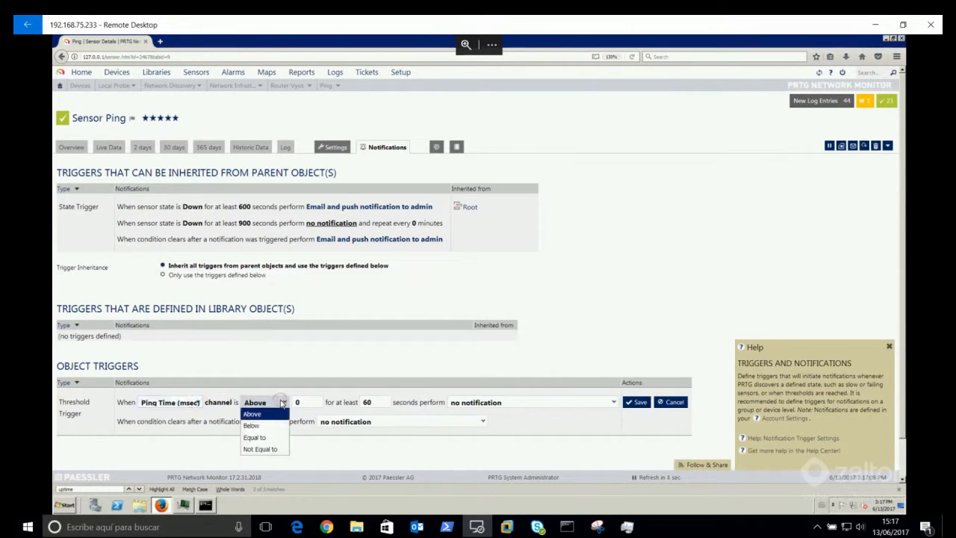
left_click(282, 403)
key("Tab")
type("30")
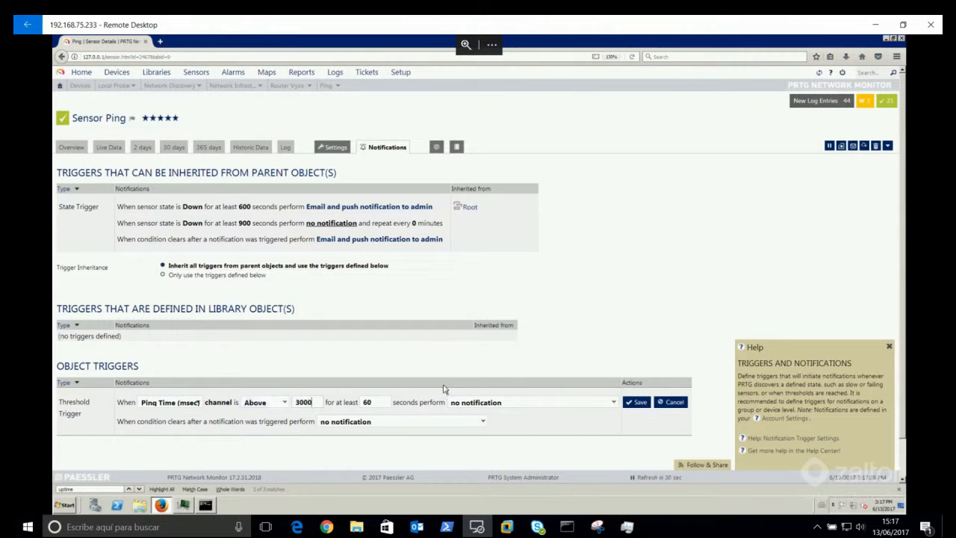
Step: Set the trigger to email and push admin on alert and on clear, then cancel the draft
left_click(506, 403)
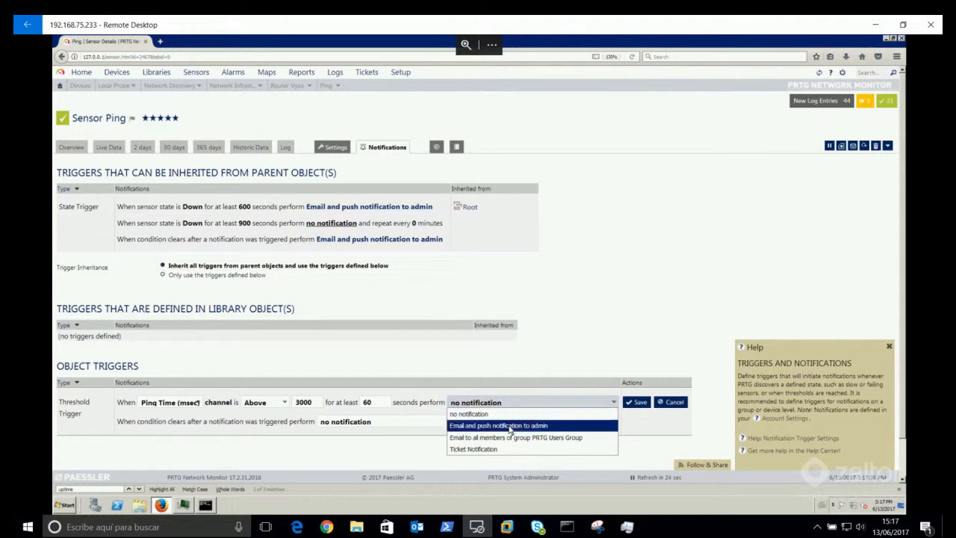
left_click(509, 426)
left_click(472, 424)
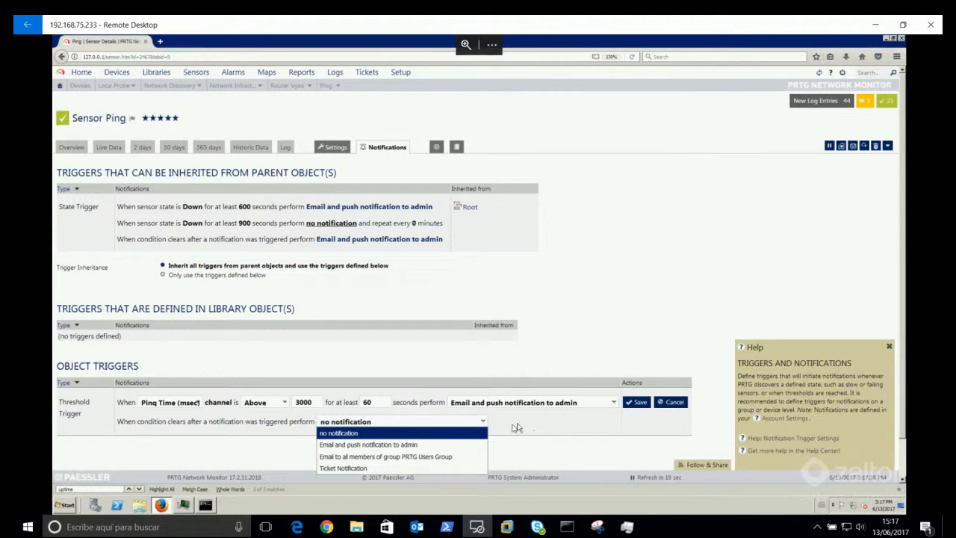
left_click(418, 446)
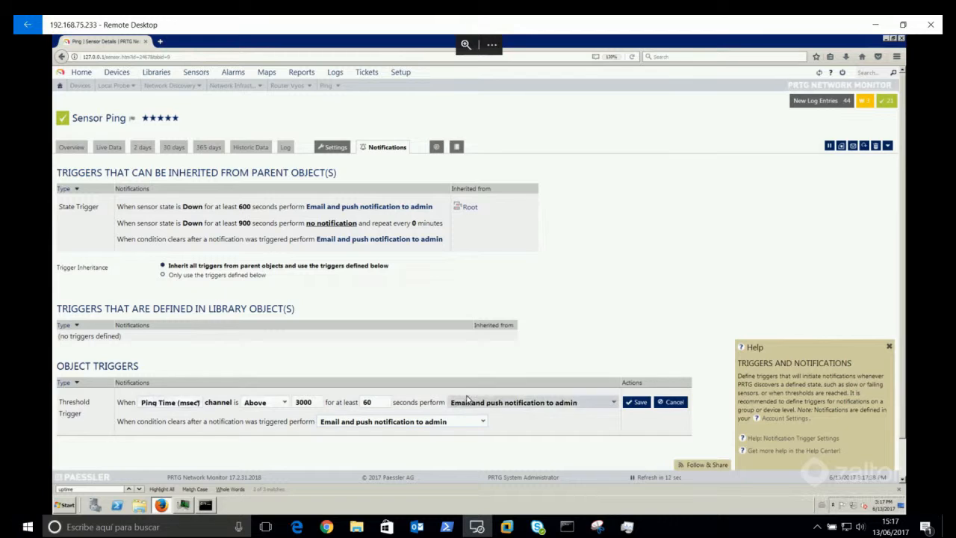
left_click(673, 404)
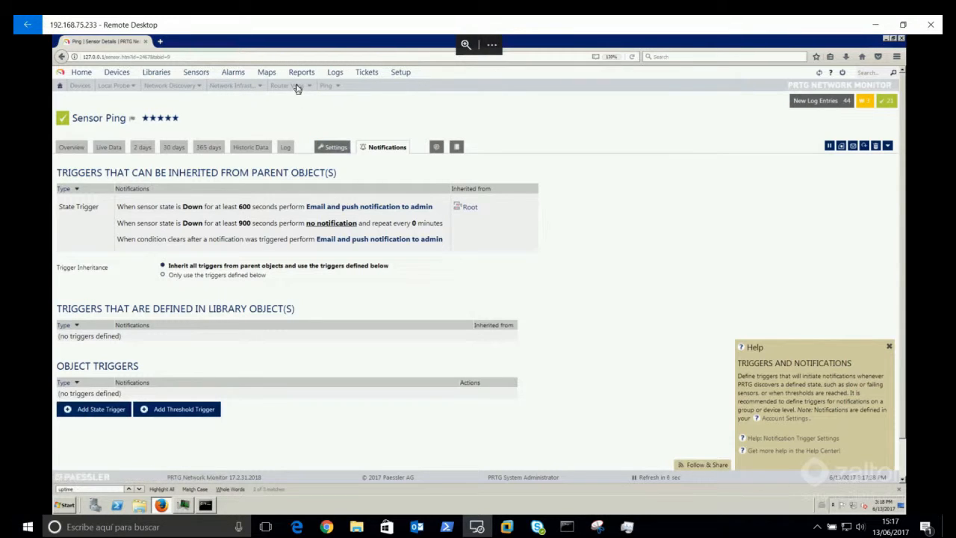
Step: Open the Router Vyos device page from the Devices overview
mouse_move(114, 76)
left_click(115, 74)
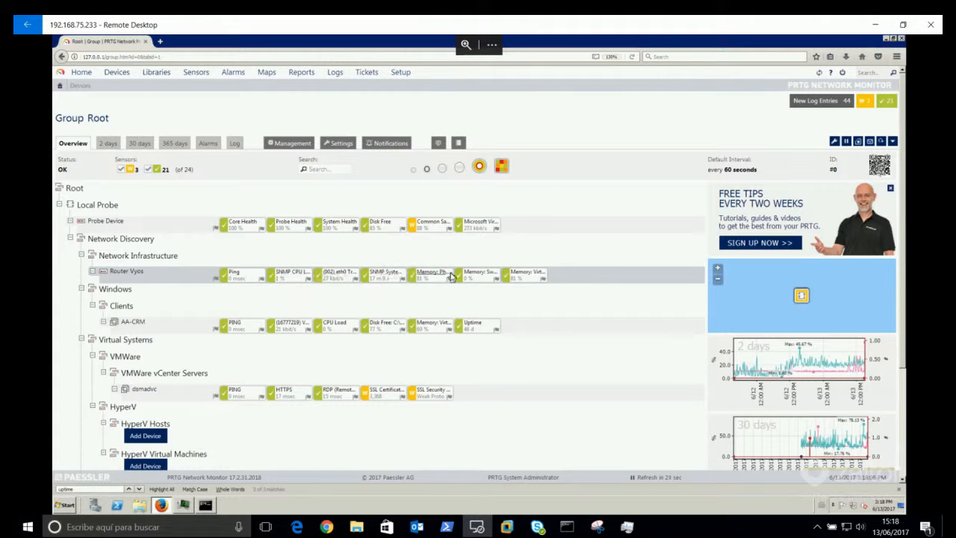
left_click(126, 272)
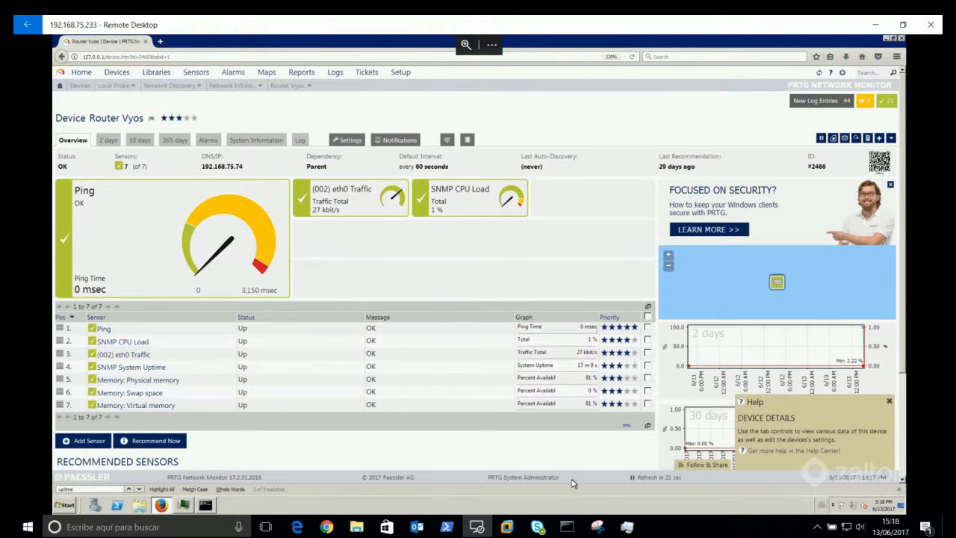
Step: Check the router's SNMP community public read-write settings in the VyOS console, then return to the PRTG remote desktop
mouse_move(506, 528)
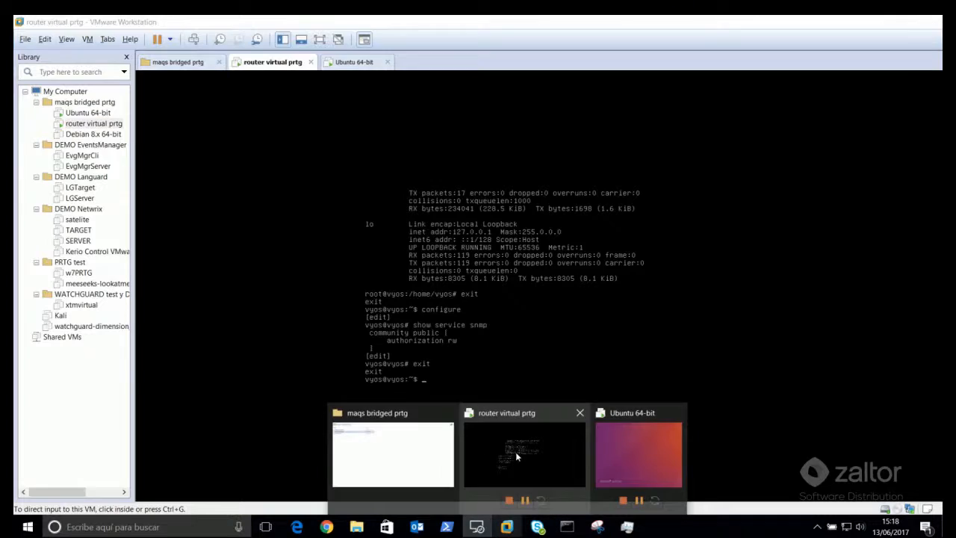
left_click(516, 451)
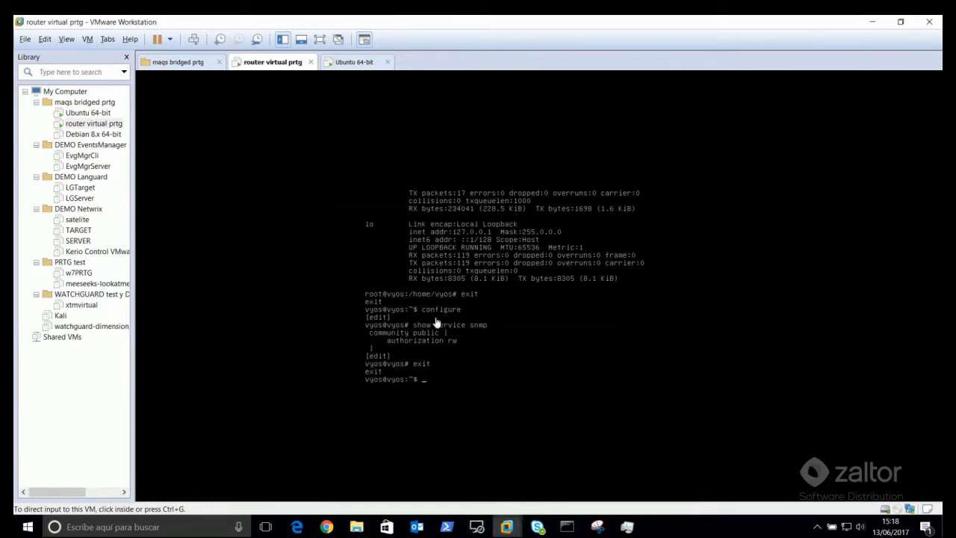
left_click(477, 527)
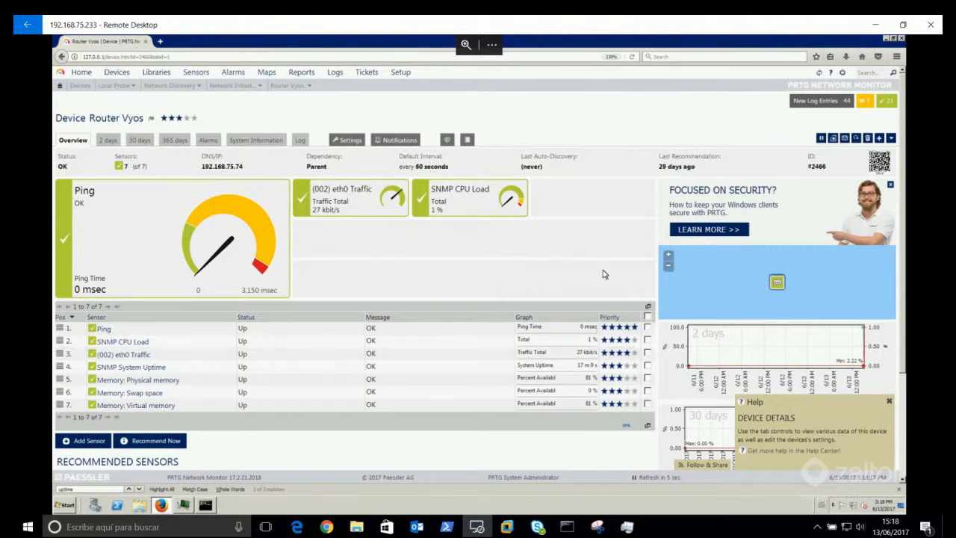
Step: Scroll to Router Vyos's Recommended Sensors, then switch back to VMware Workstation
scroll(604, 274, "down", 3)
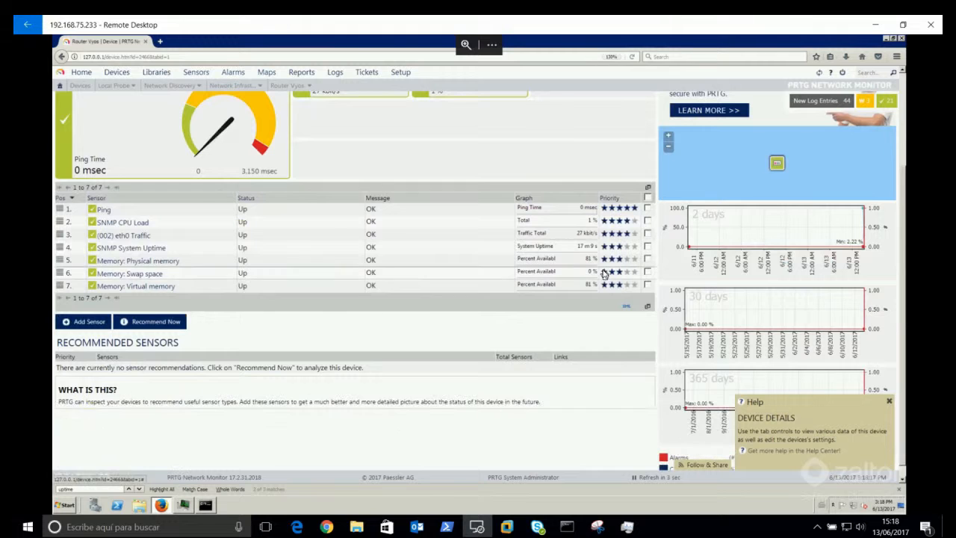
key("alt+Tab")
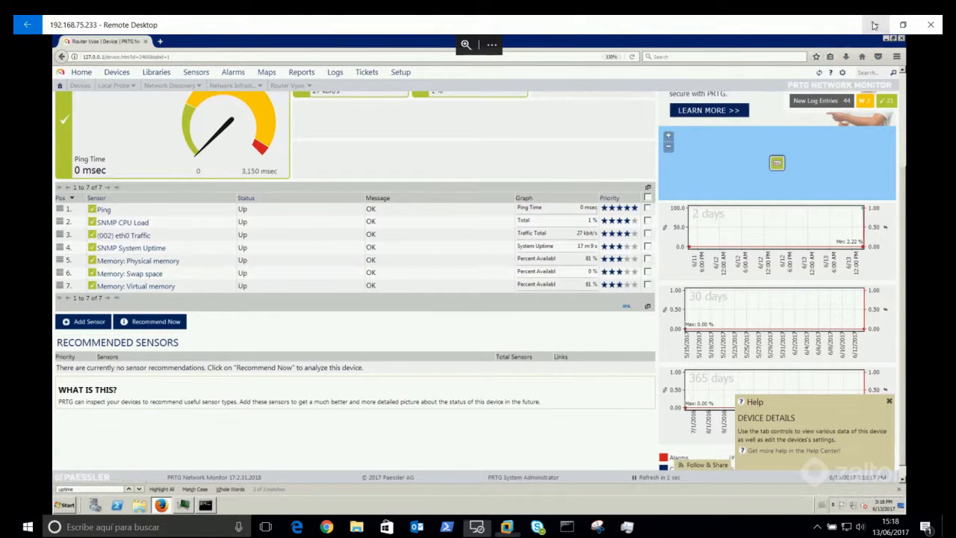